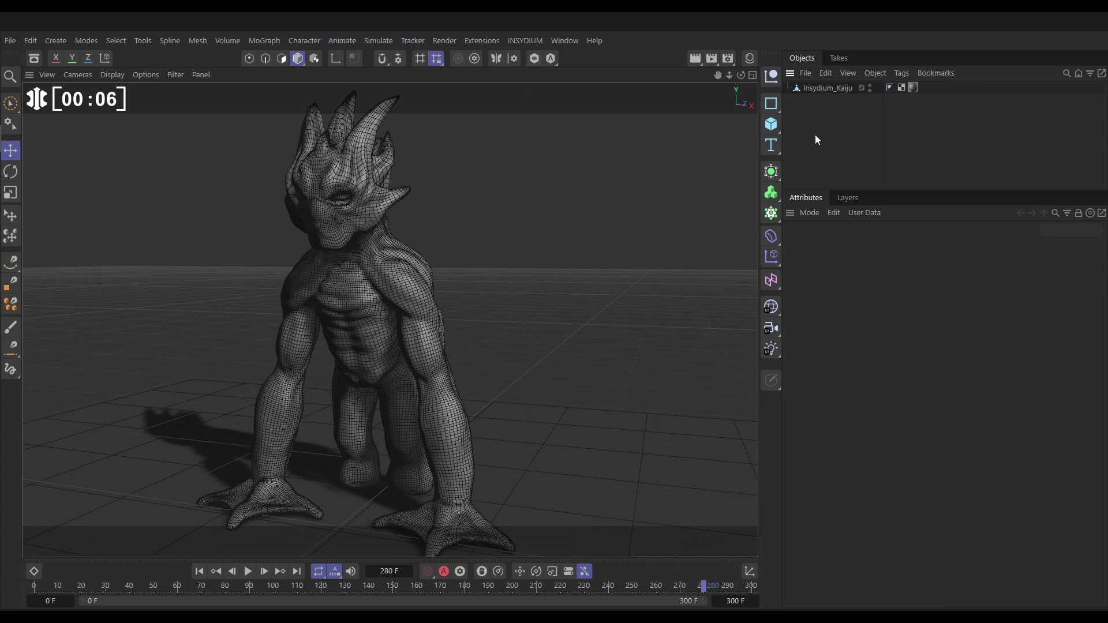
Ctrl-drag Insydium_Kaiju in the Objects Manager to create the copy Insydium_Kaiju.1
left_click_drag(819, 92, 819, 102, "ctrl")
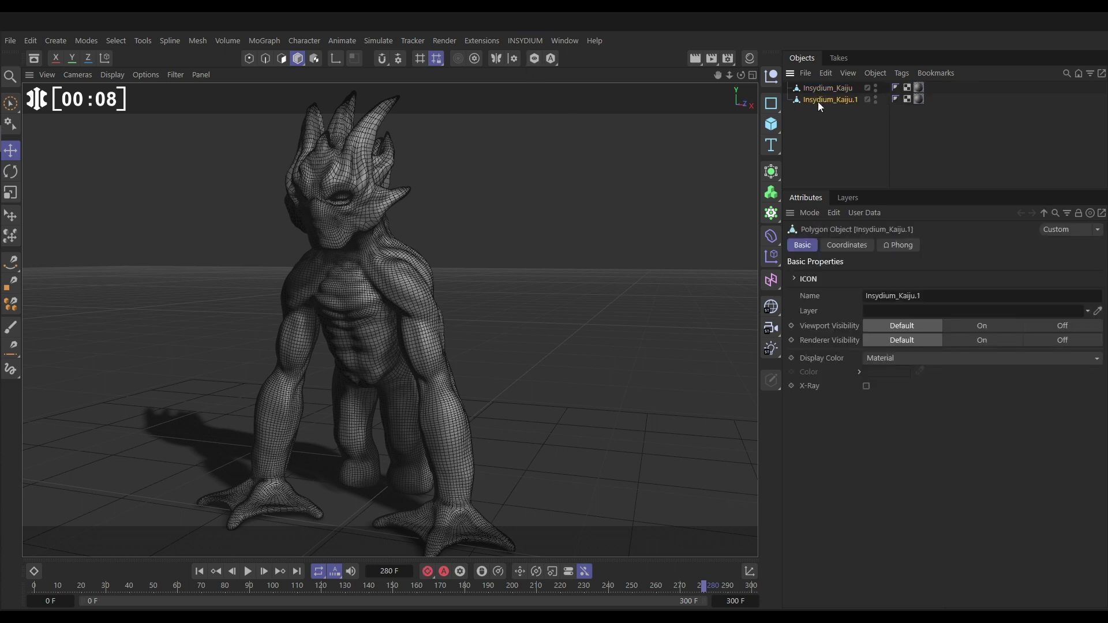
Hide the original kaiju and add an mtRemesh generator over the Insydium_Kaiju.1 copy
left_click(876, 86)
left_click(516, 38)
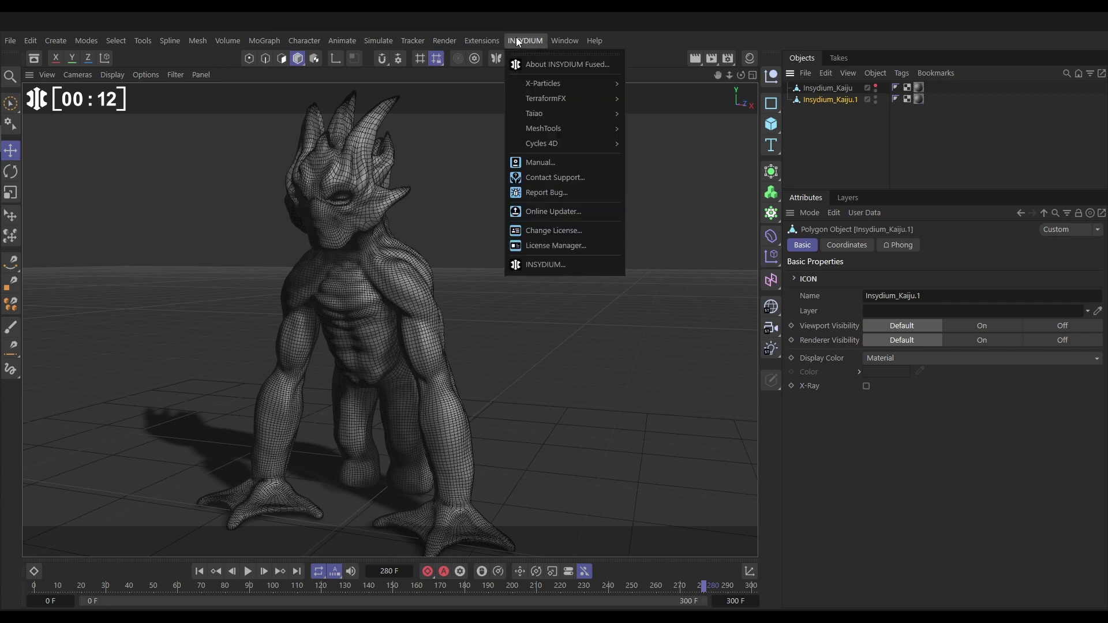
mouse_move(593, 129)
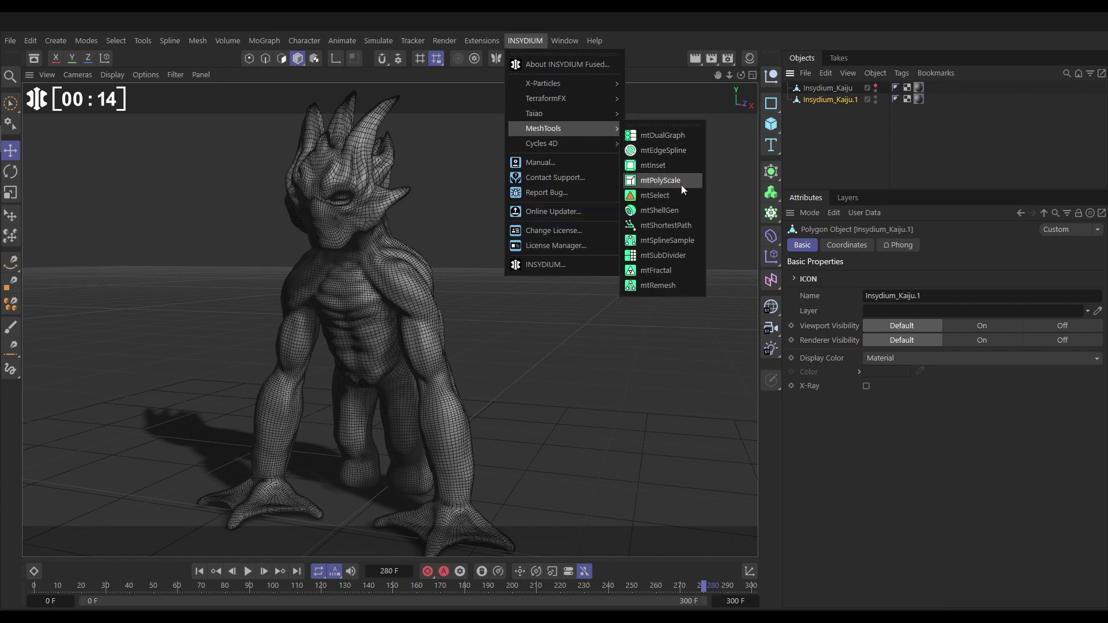
left_click(666, 285)
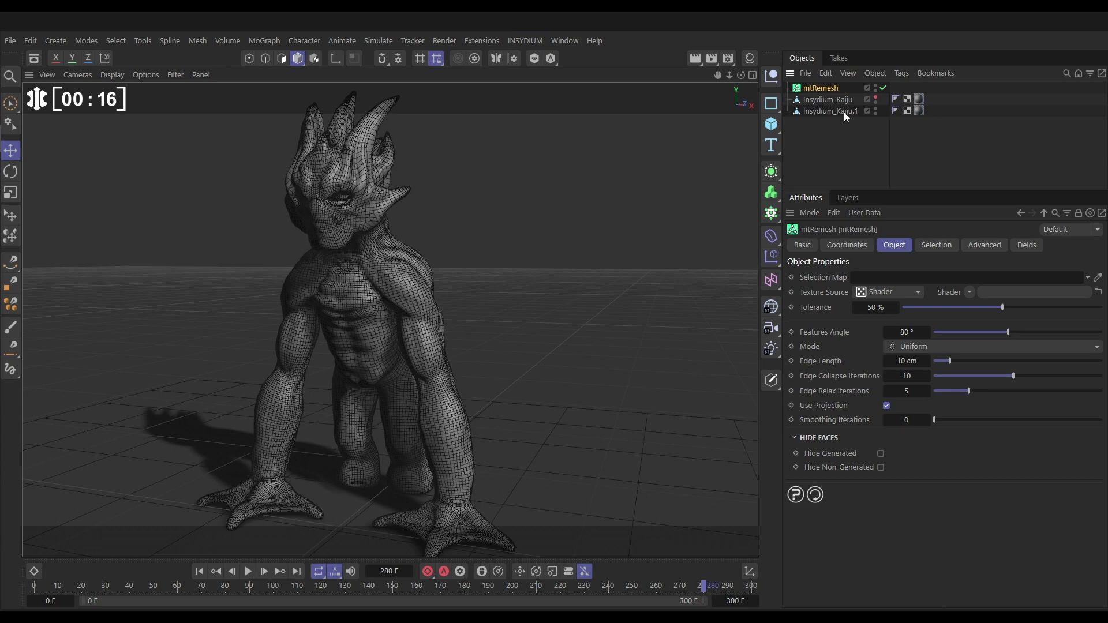
left_click_drag(823, 87, 819, 108)
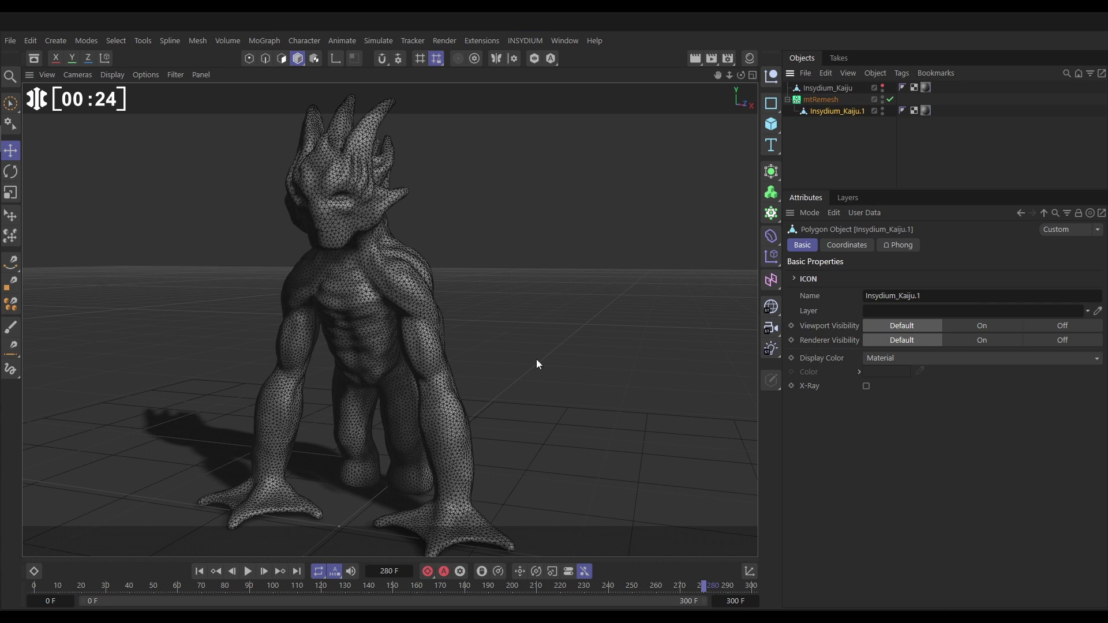
Bake the remeshed copy, delete the leftover remesh null, and switch the viewport to Gouraud shading
left_click(826, 99)
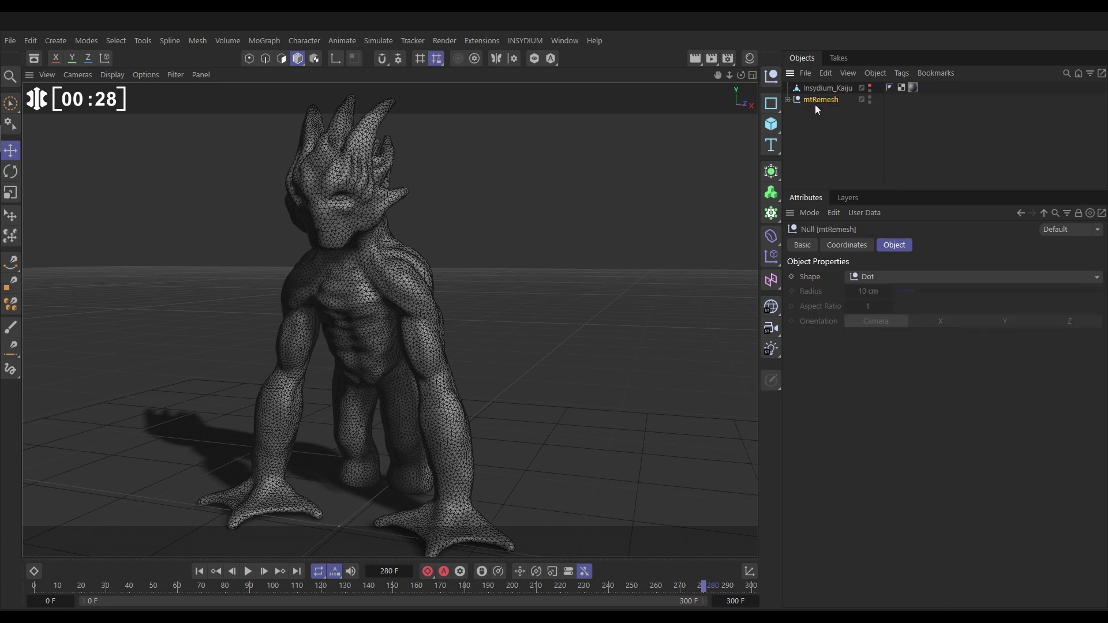
left_click(828, 110)
left_click(822, 100)
key("Delete")
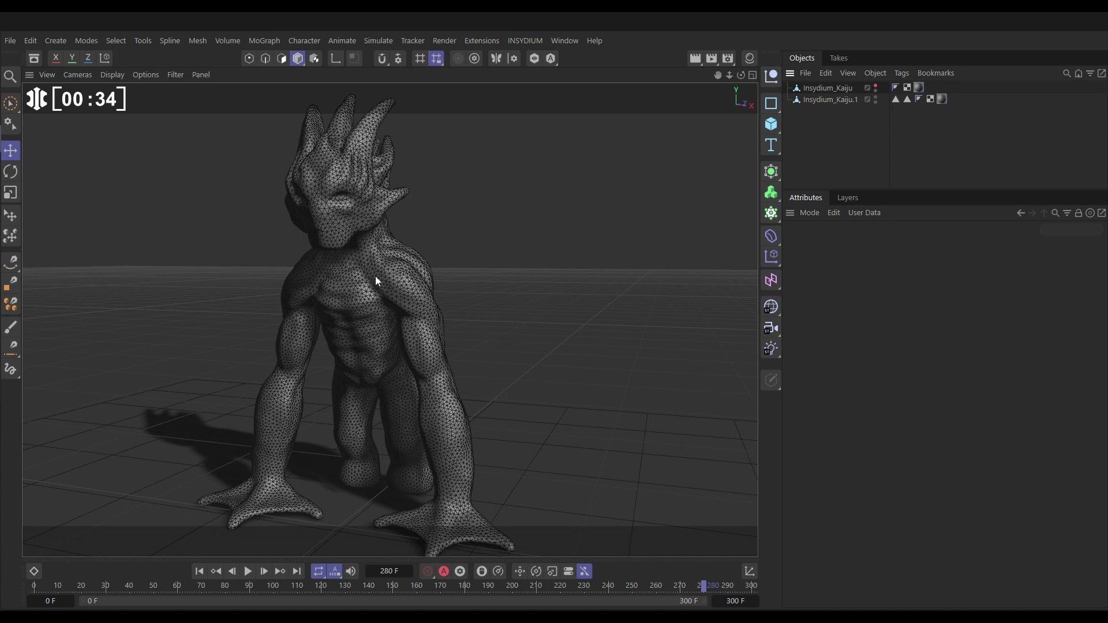
key("n")
key("a")
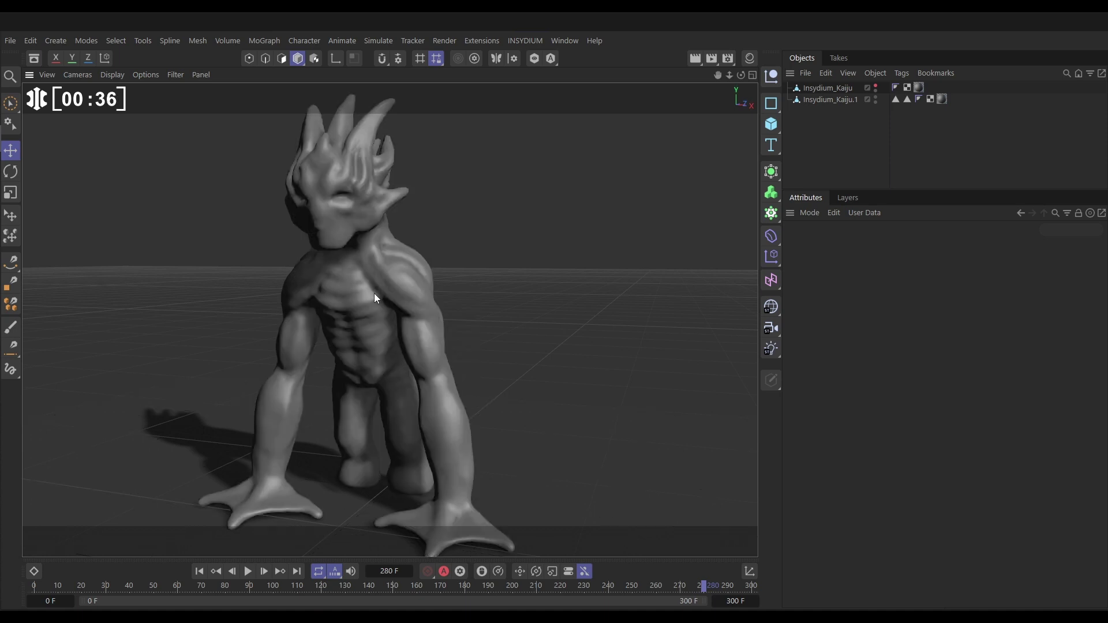
left_click(519, 42)
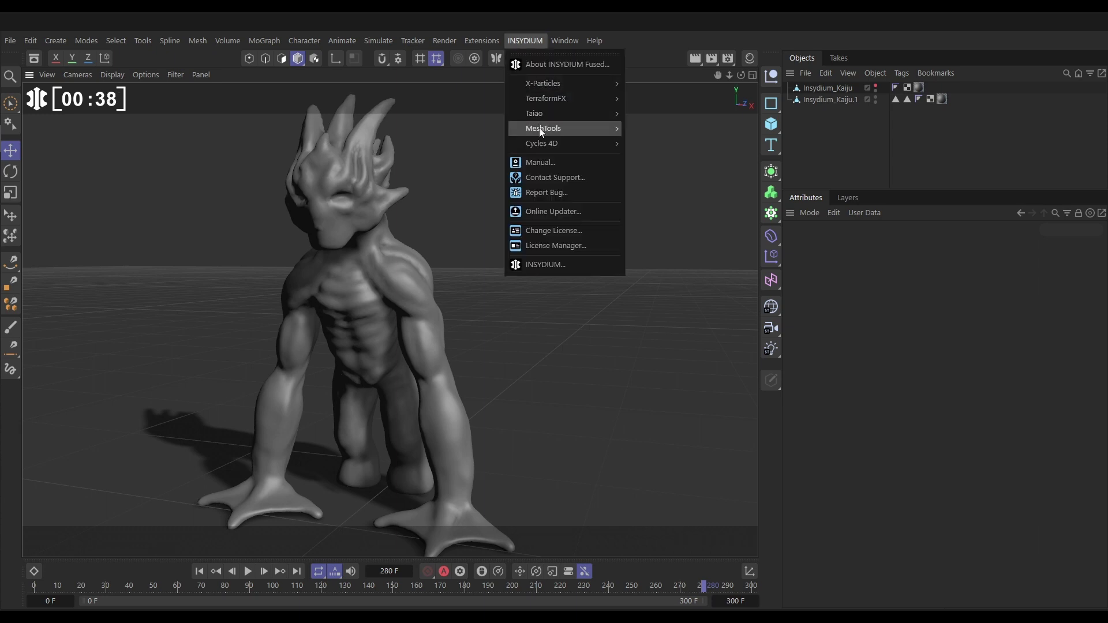
Add an mtShortestPath generator with Insydium_Kaiju.1 as its child, so a path spline crosses the body
mouse_move(607, 135)
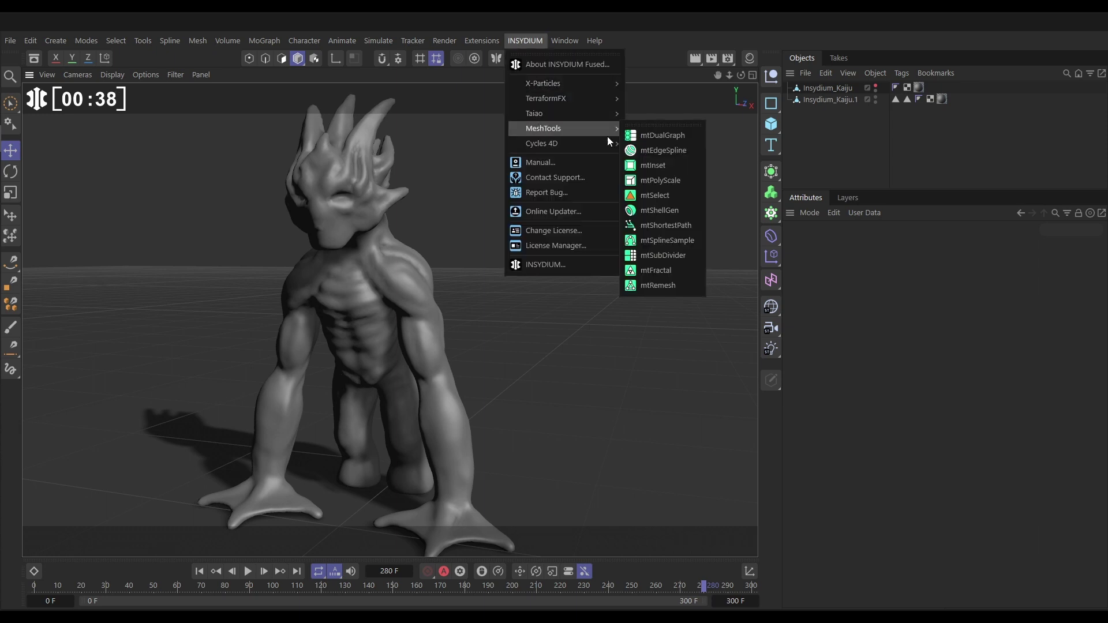
left_click(681, 224)
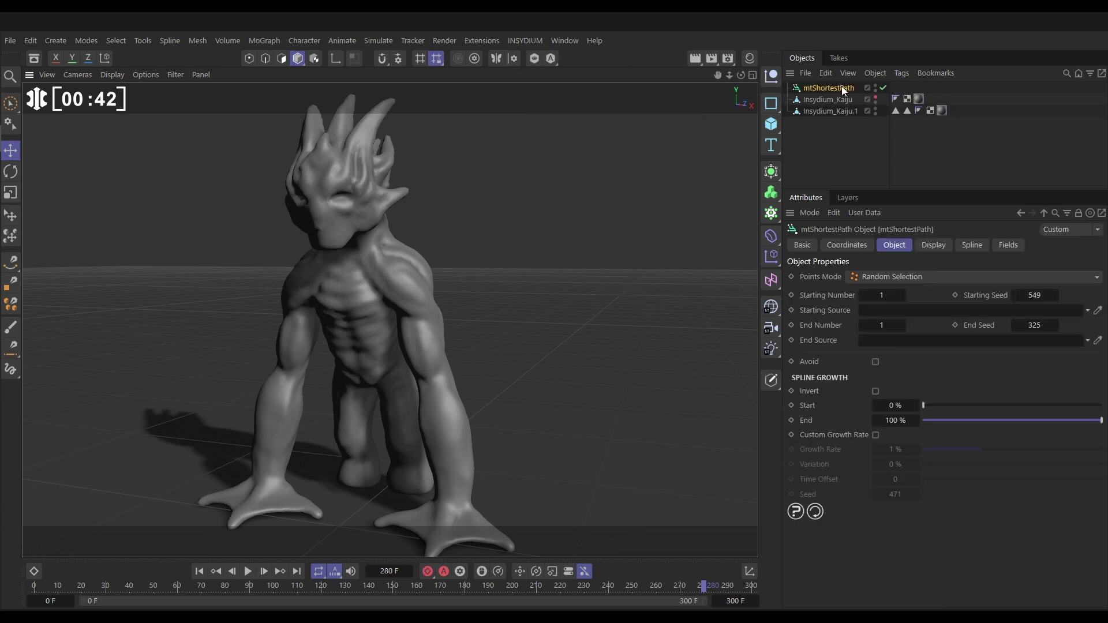
left_click_drag(842, 86, 841, 141)
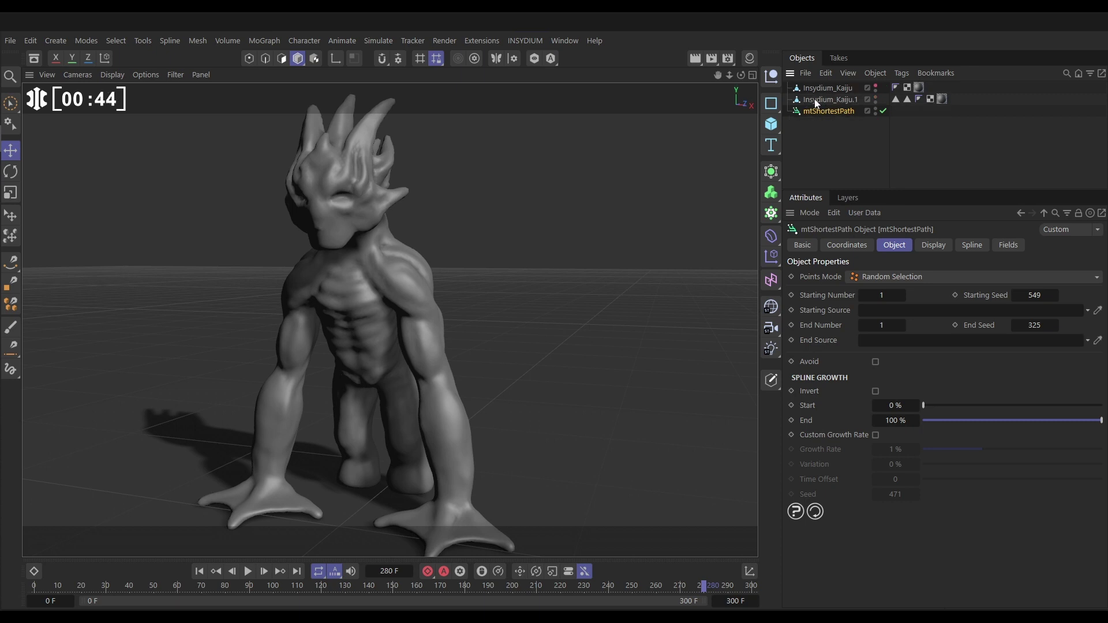
left_click_drag(819, 101, 820, 112)
left_click_drag(367, 306, 440, 287, "alt")
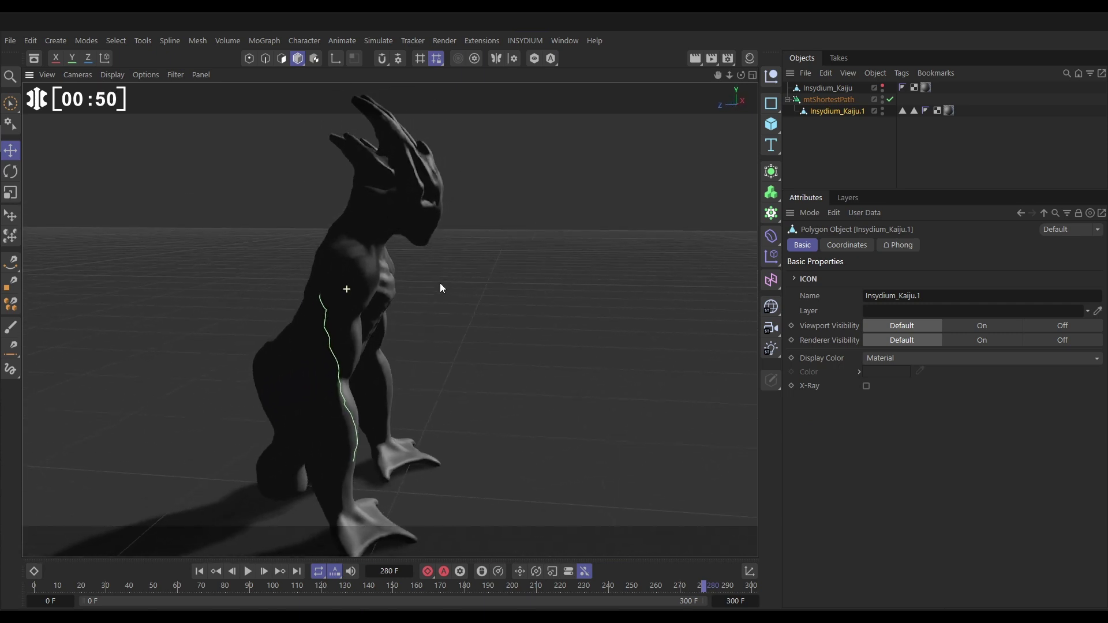
left_click_drag(339, 391, 308, 396, "alt")
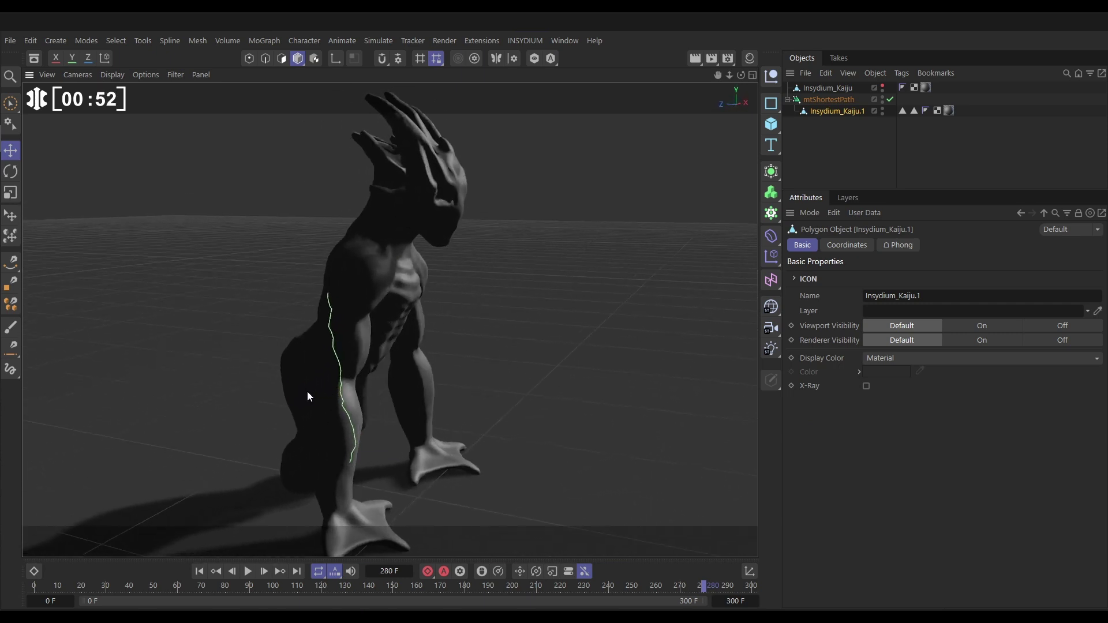
left_click(830, 98)
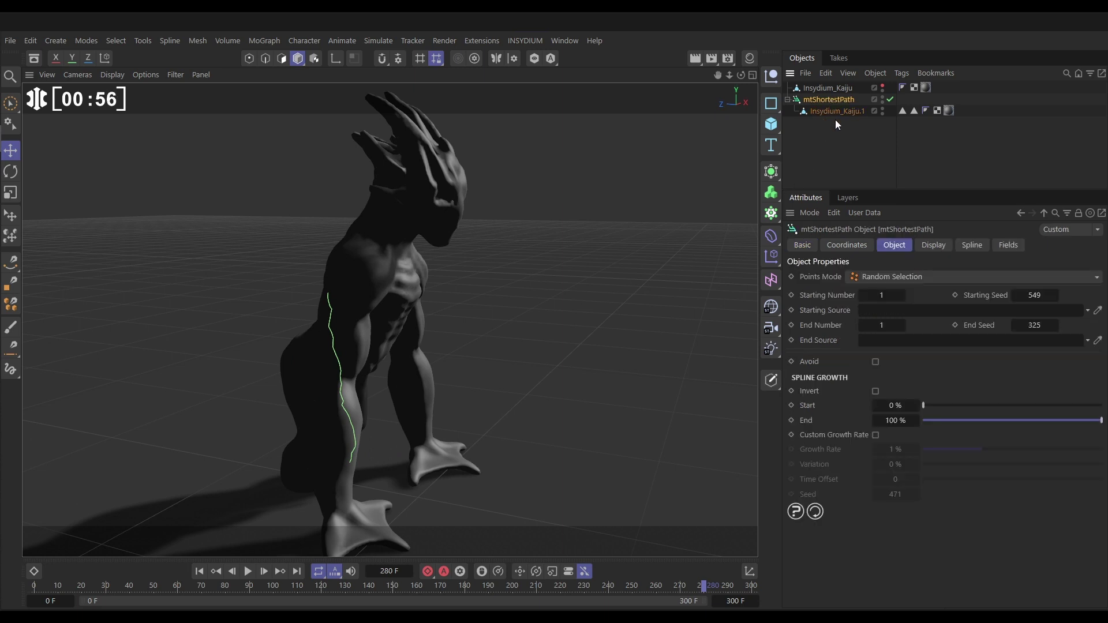
Enable Show Start and End Points in mtShortestPath's Display tab with marker Size 20
left_click(935, 245)
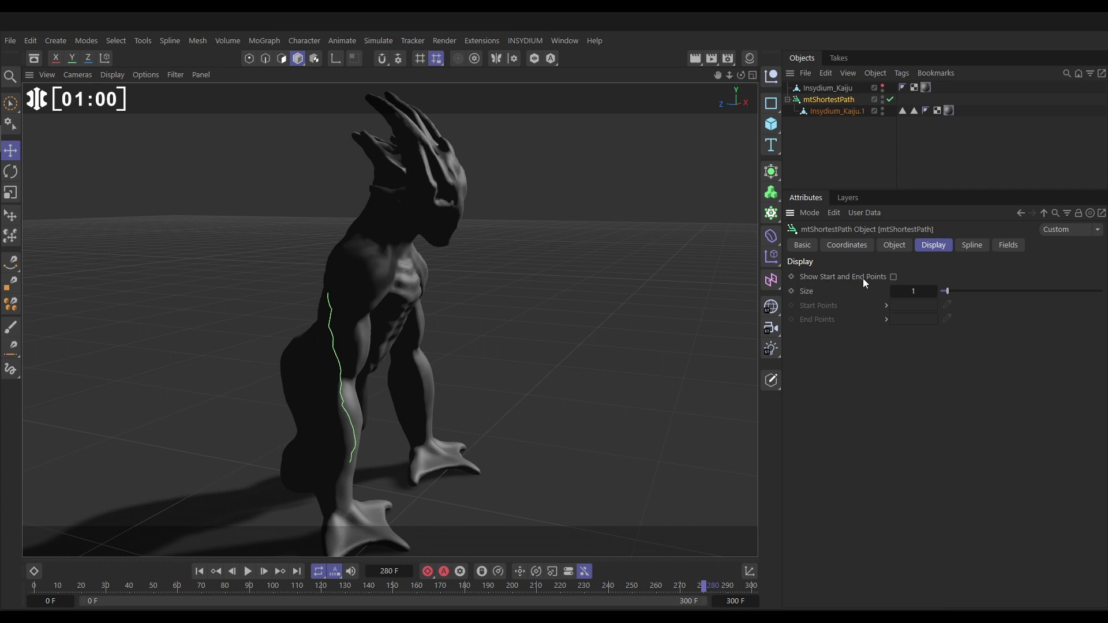
left_click(893, 277)
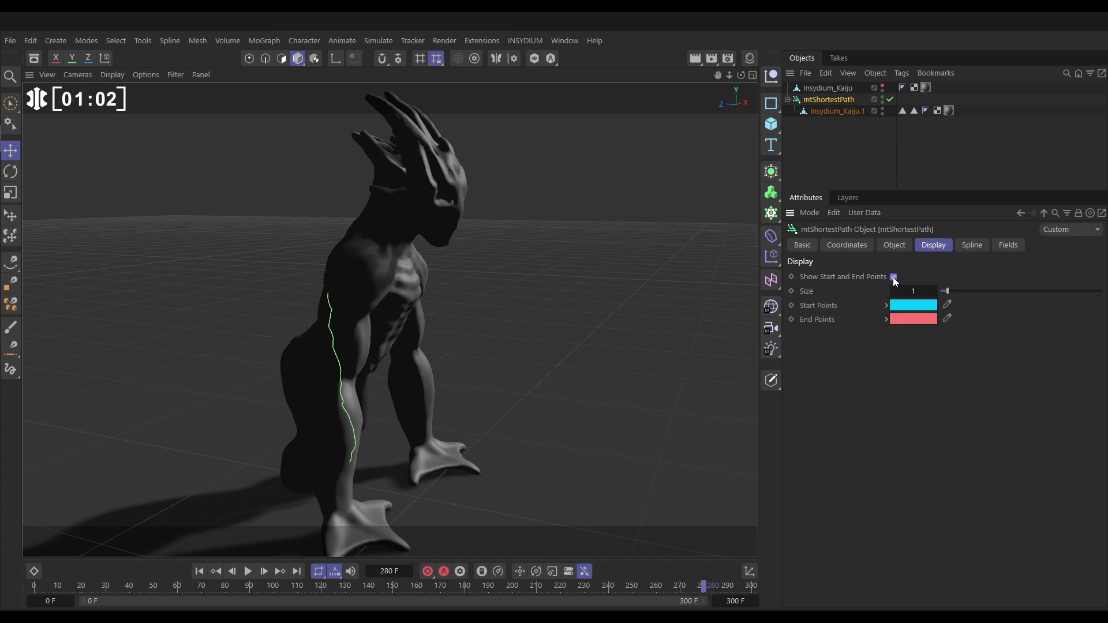
left_click_drag(948, 294, 1106, 308)
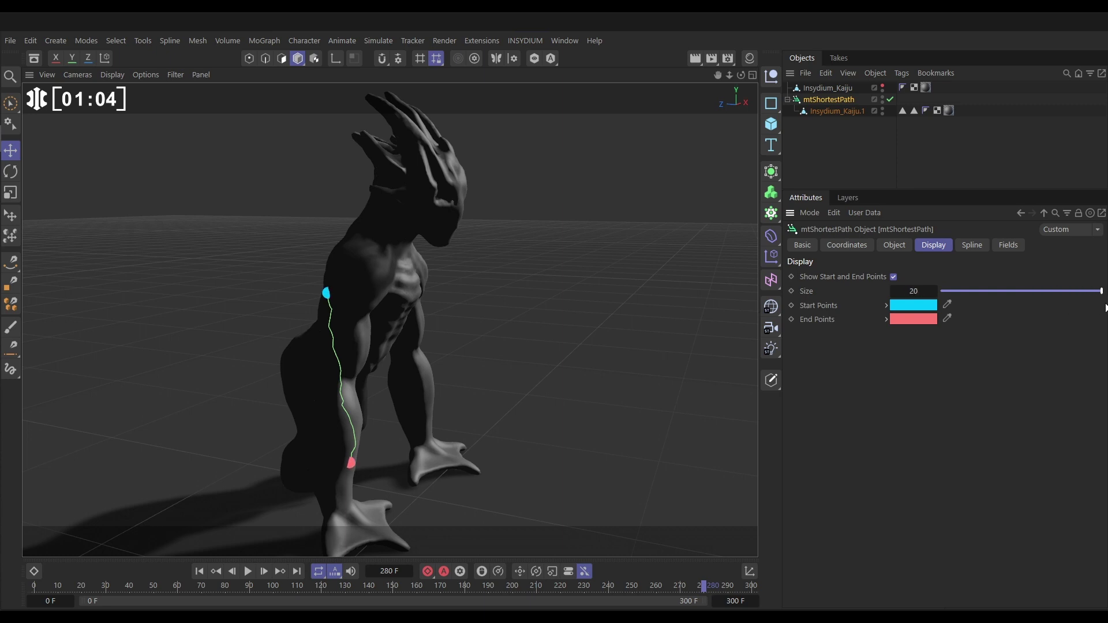
left_click_drag(531, 329, 372, 295, "alt")
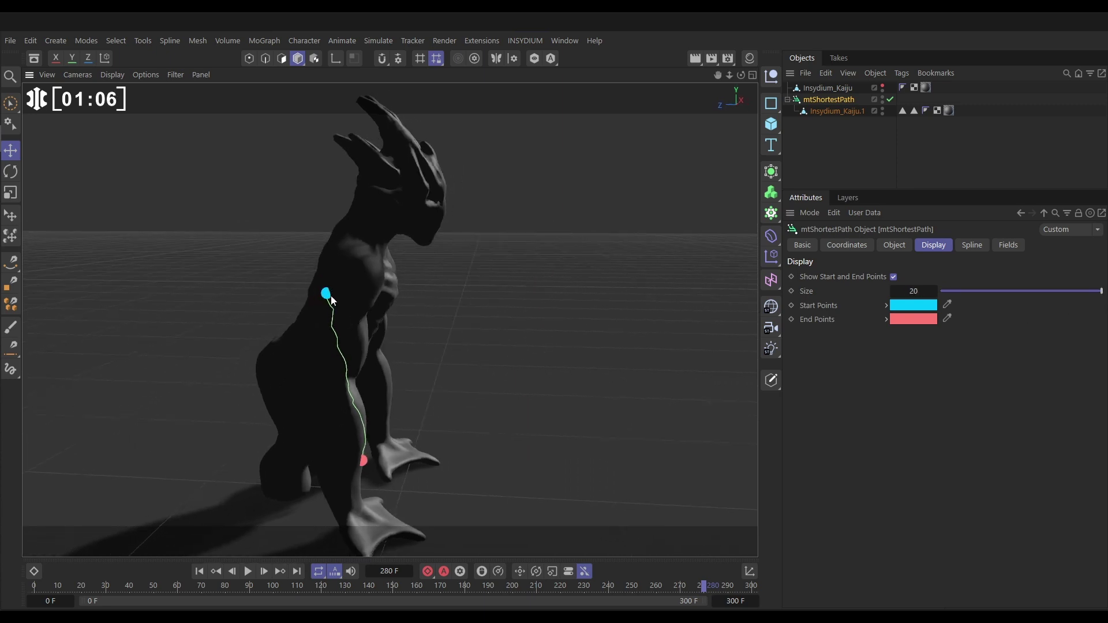
left_click_drag(378, 366, 338, 358, "alt")
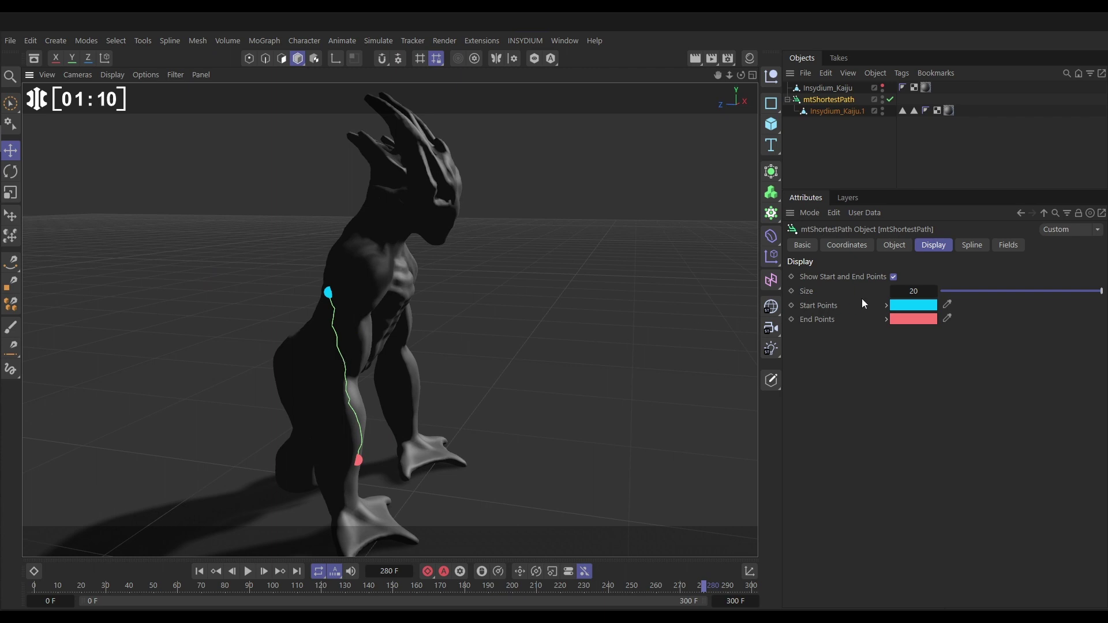
left_click(893, 245)
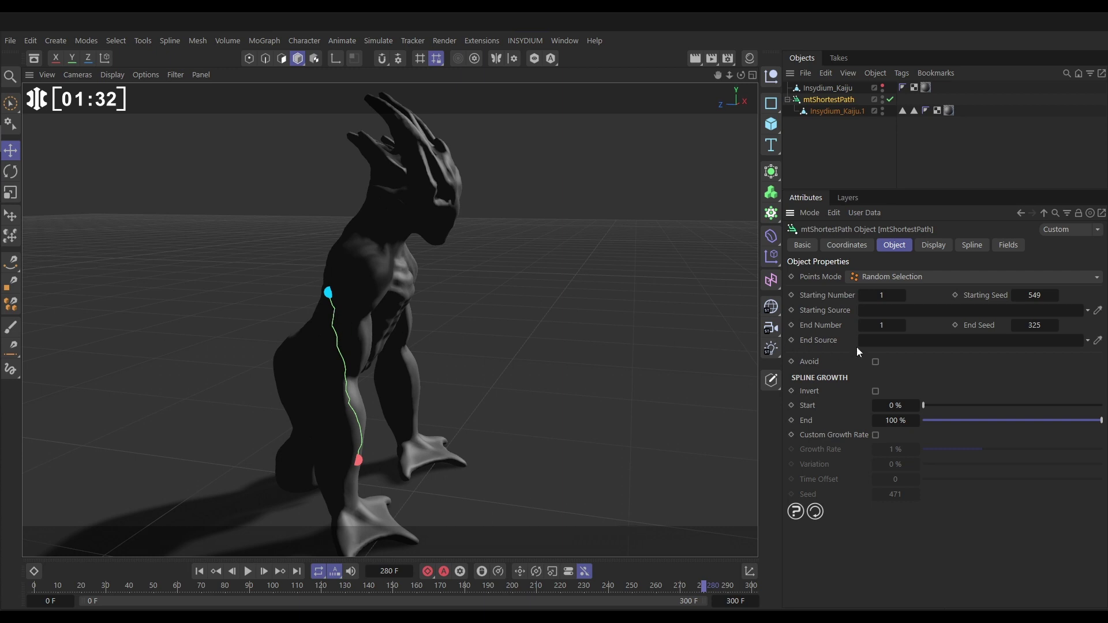
Set the mtShortestPath end point count to 500 to spread many vein paths
left_click(882, 326)
type("500")
key("Return")
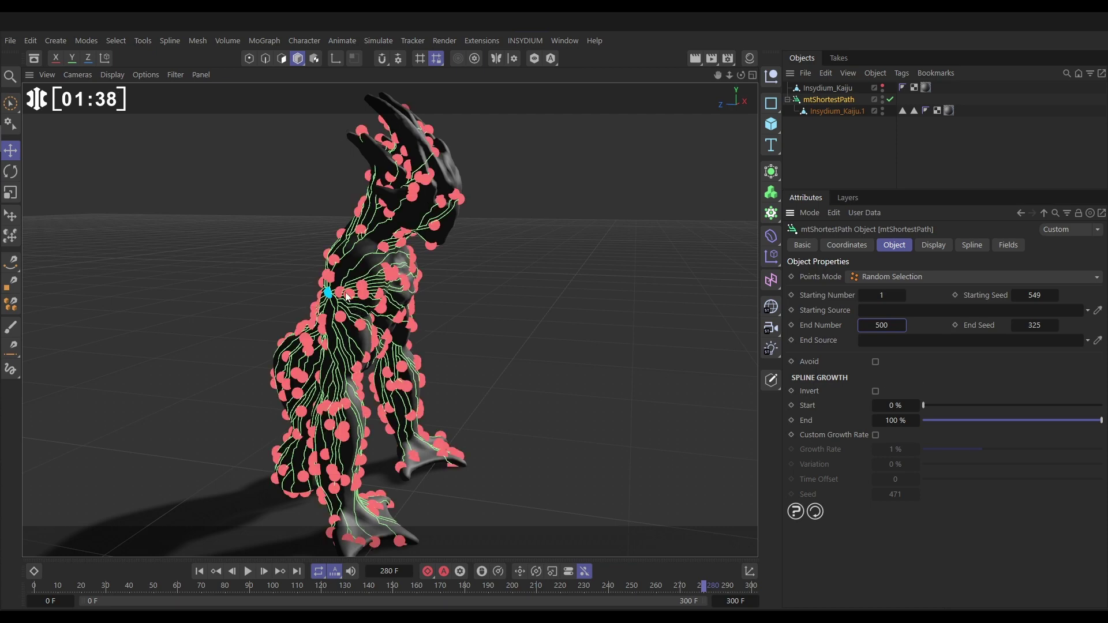
left_click_drag(343, 307, 341, 298, "alt")
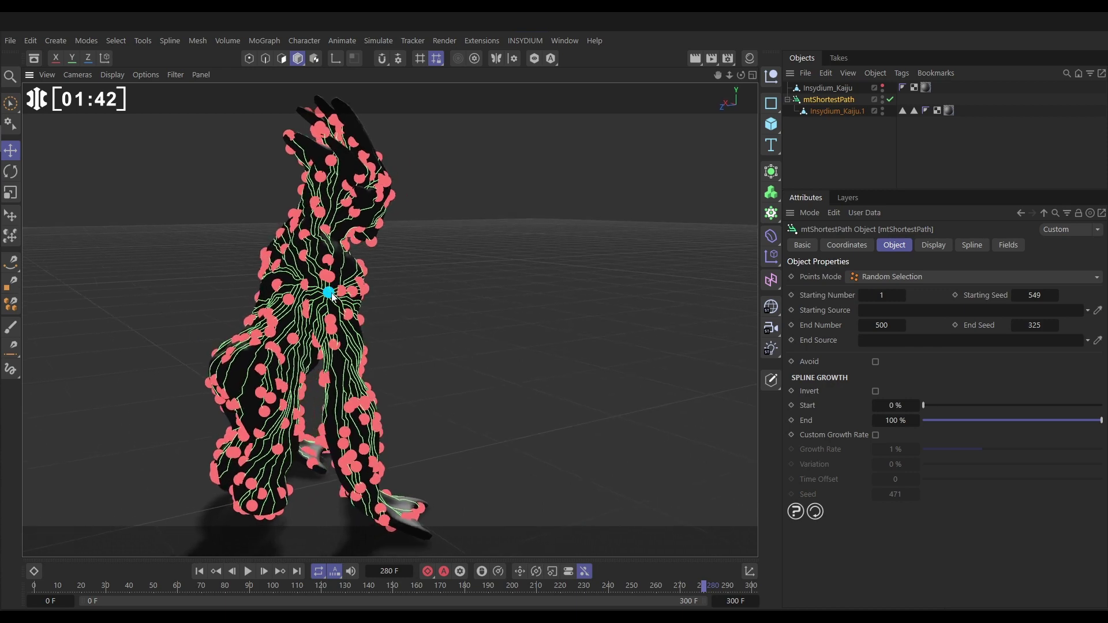
Turn off the start and end point markers, preview growth, and enable Custom Growth Rate
left_click(935, 248)
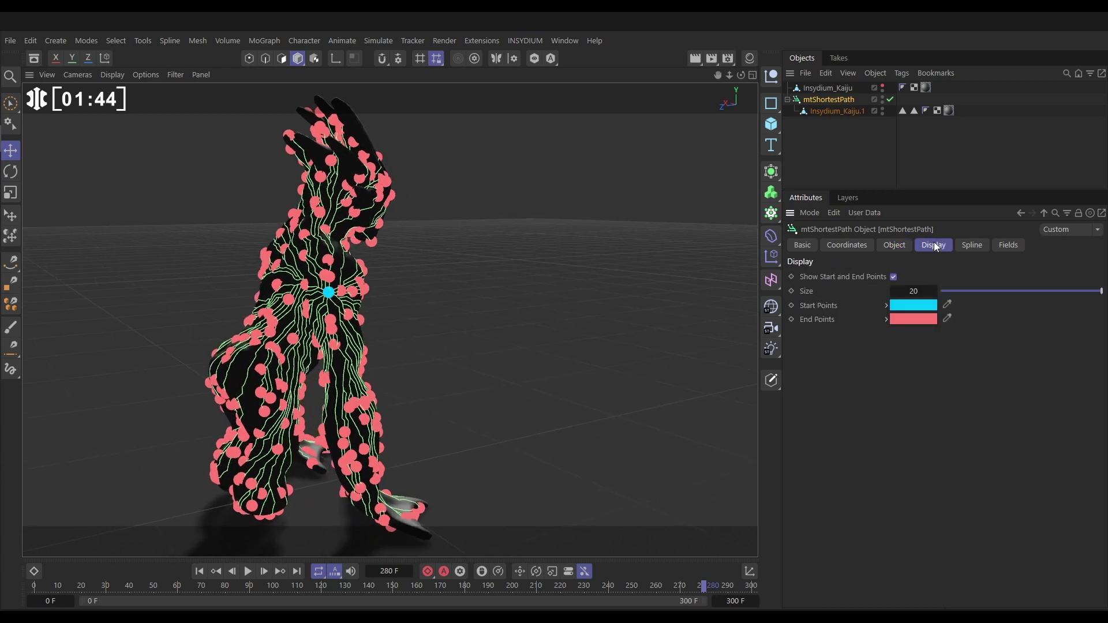
left_click(894, 277)
mouse_move(304, 283)
left_mouse_down("alt")
mouse_move(490, 295)
mouse_move(366, 303)
mouse_move(321, 292)
left_mouse_up("alt")
left_click(895, 245)
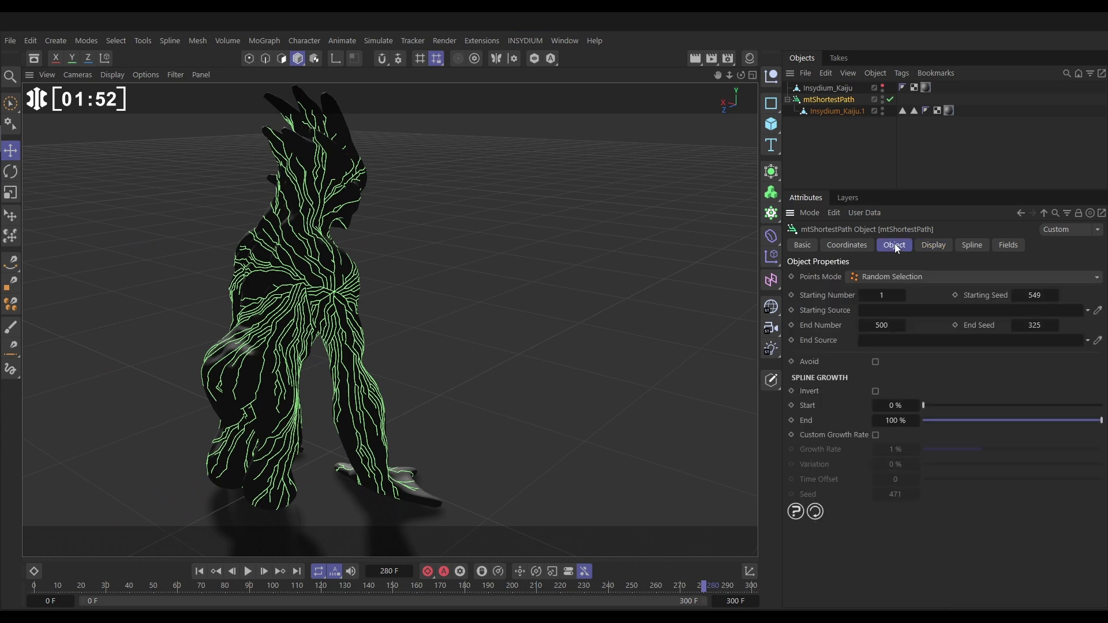
mouse_move(1101, 420)
left_mouse_down()
mouse_move(902, 425)
mouse_move(1090, 422)
mouse_move(1106, 431)
left_mouse_up()
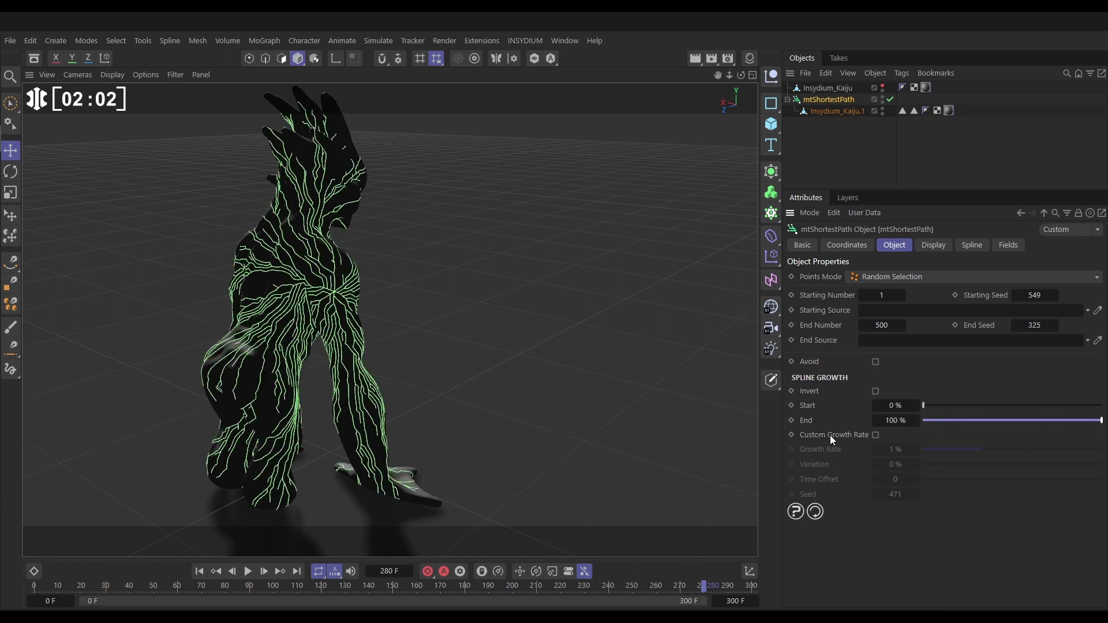
left_click(876, 435)
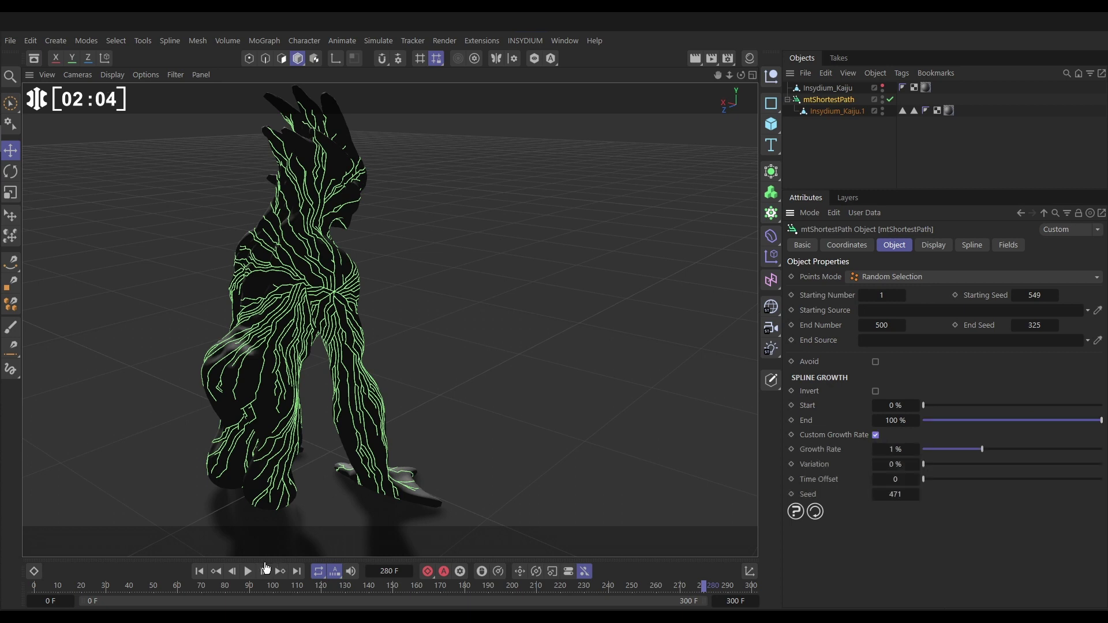
Set the growth Variation to 0.9 % and replay the vein growth from frame 0
left_click(200, 572)
left_click(248, 572)
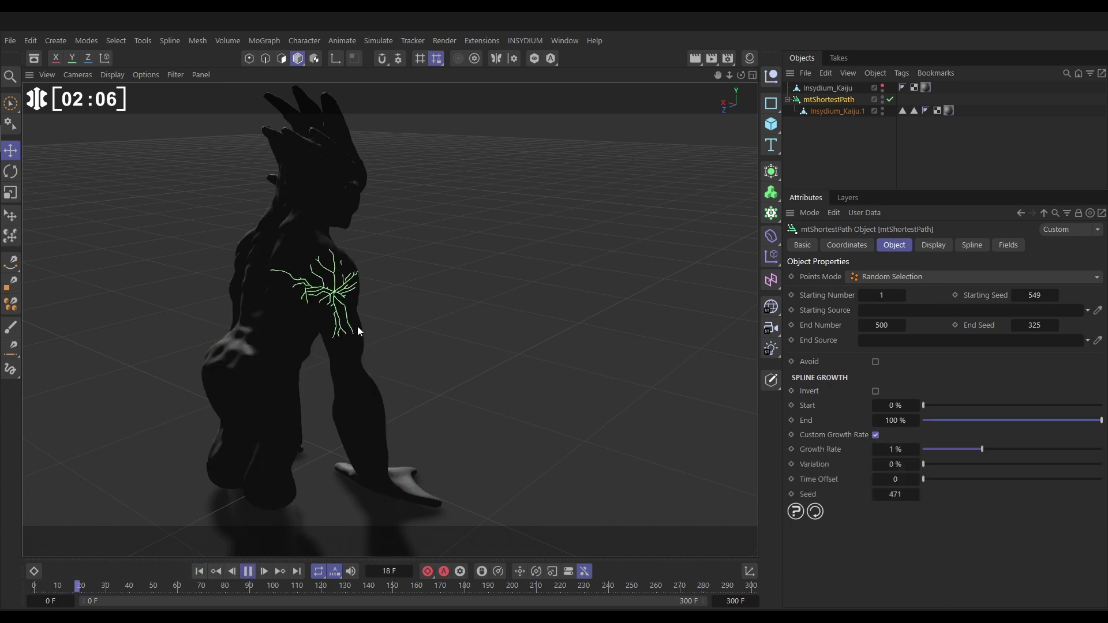
left_click_drag(933, 467, 978, 463)
left_click(200, 571)
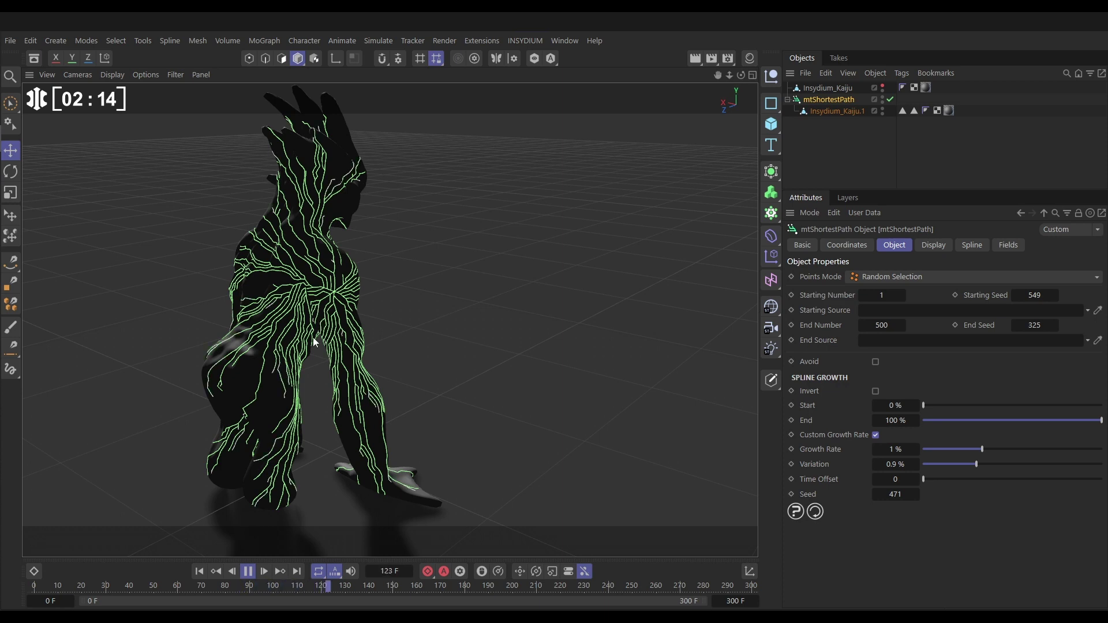
Enable Avoid on the spline paths and replay the growth, viewing the kaiju from the front
left_click(876, 363)
left_click(199, 572)
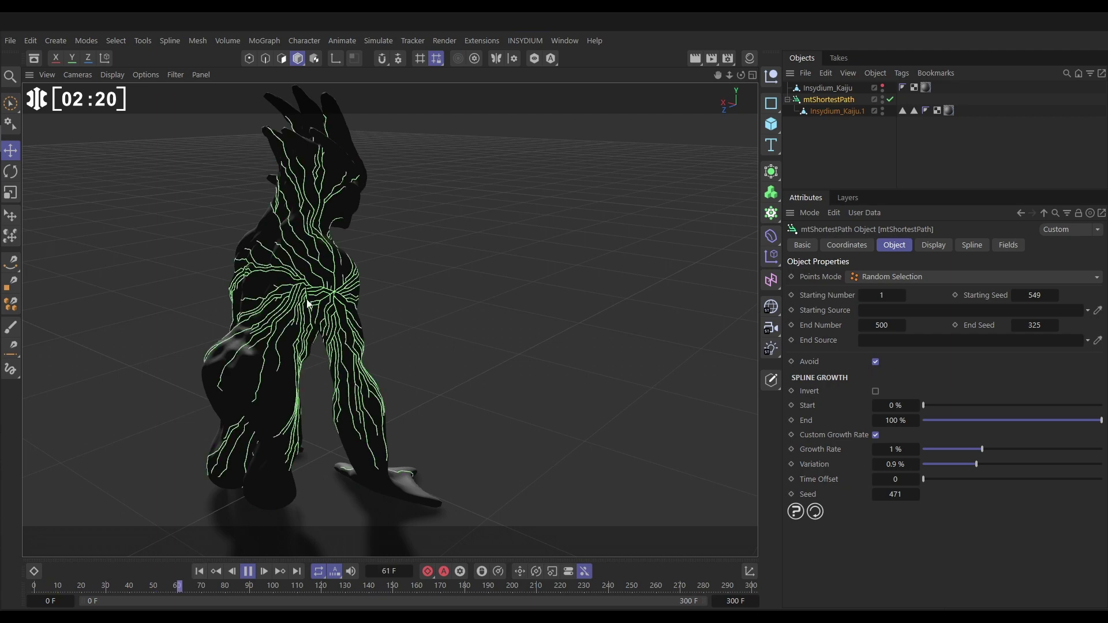
left_click_drag(294, 296, 112, 264, "alt")
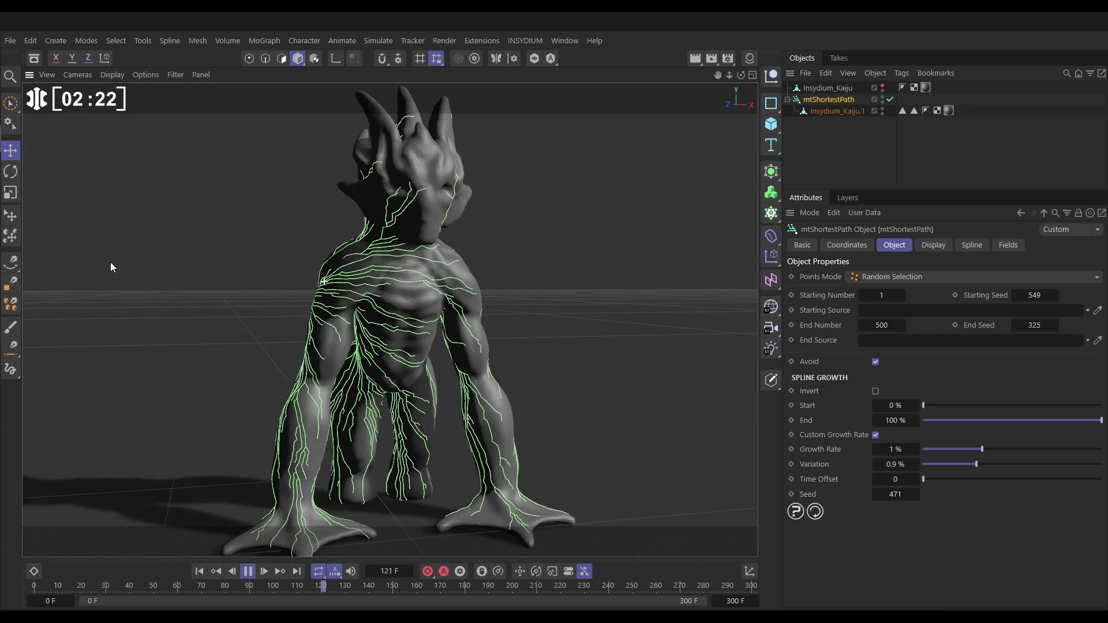
left_click_drag(362, 375, 275, 467, "alt")
left_click(248, 572)
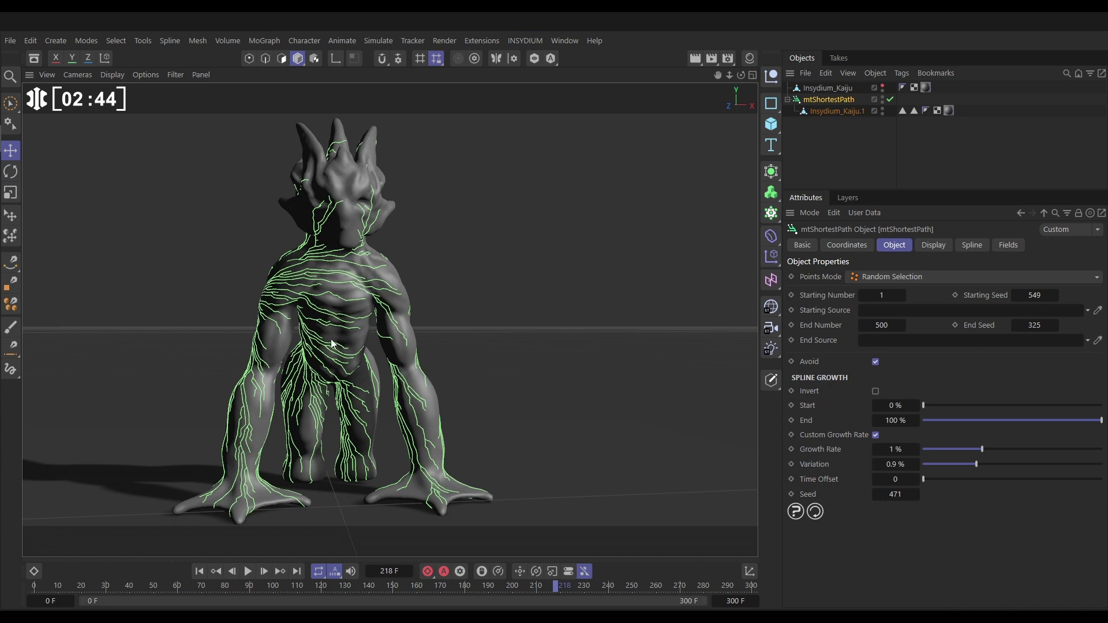
scroll(344, 304, "down", 2)
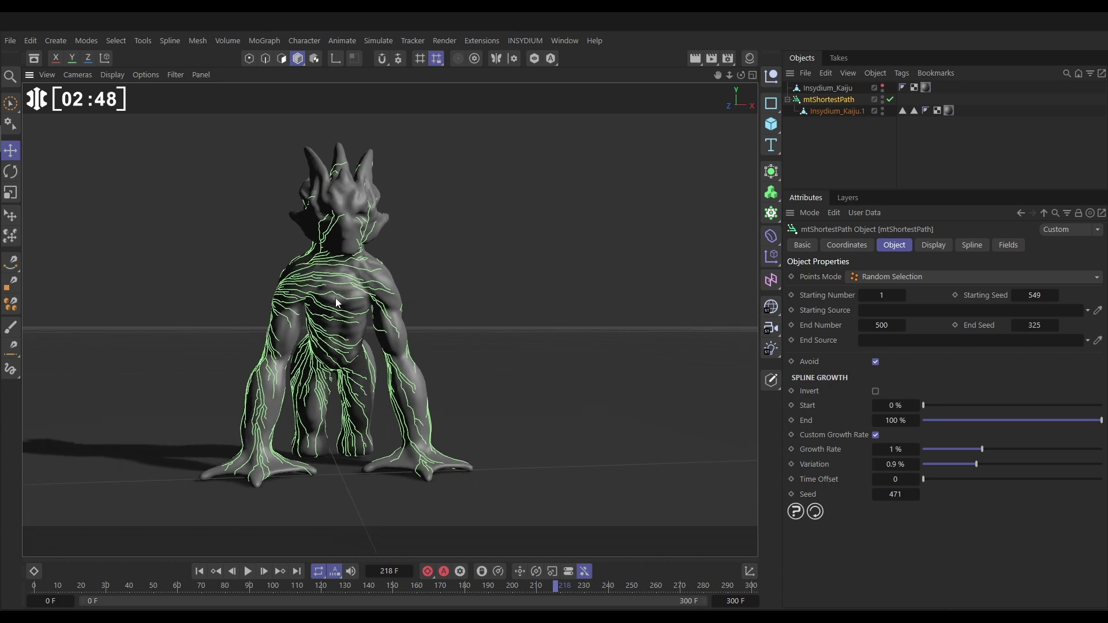
Bring up the INSYDIUM > X-Particles > Generators submenu
left_click(534, 42)
mouse_move(546, 85)
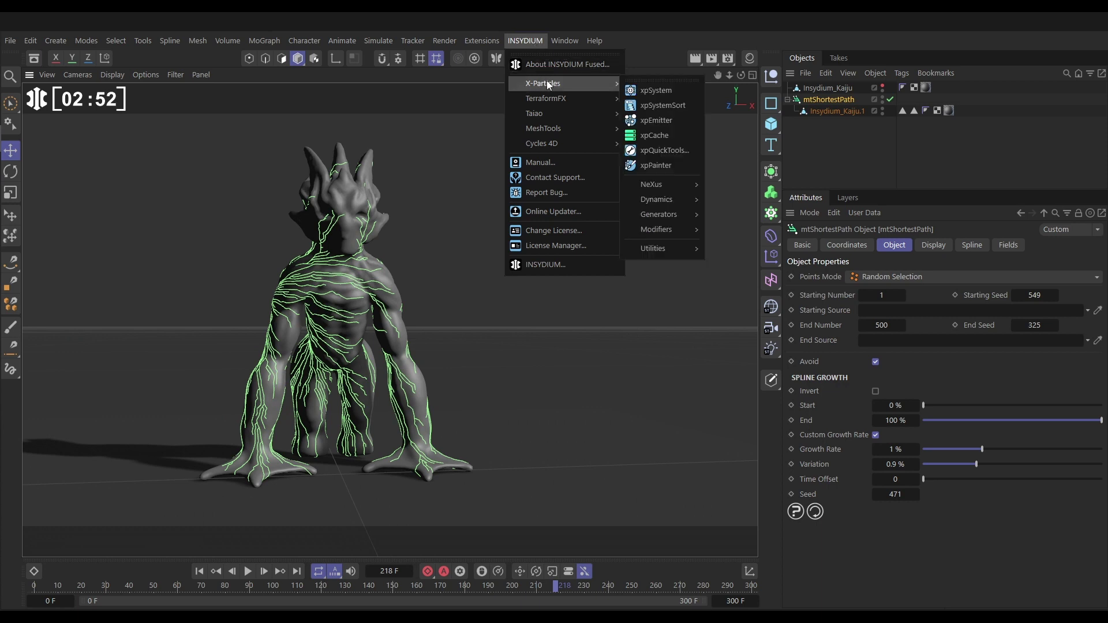
mouse_move(658, 215)
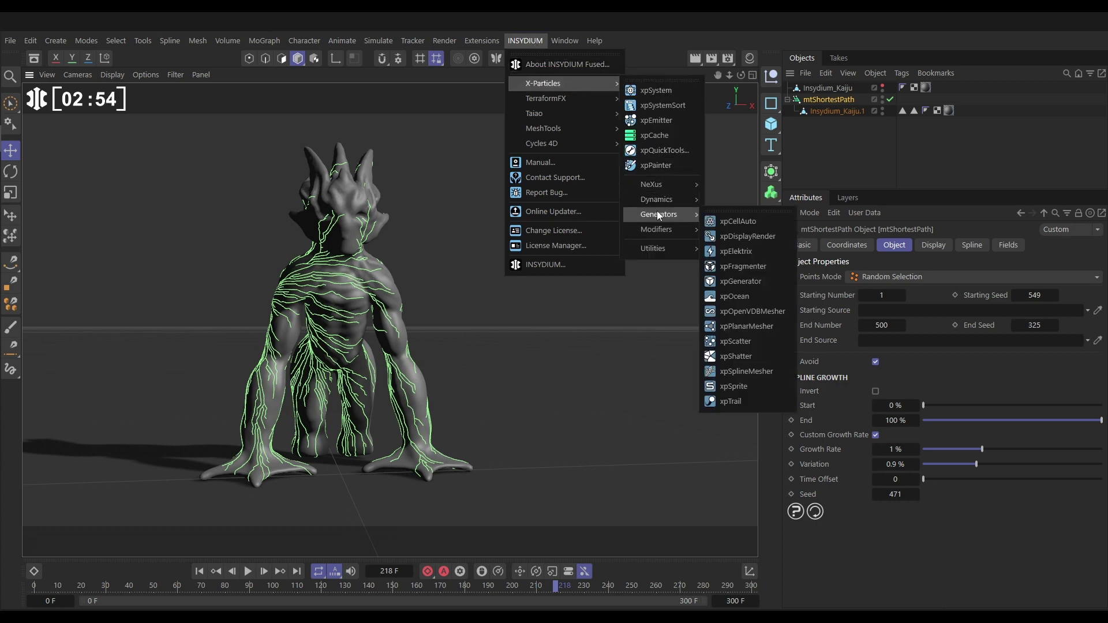
Add an xpSplineMesher with Joins and Vertex Colors off, using mtShortestPath as its splines, and hide the kaiju copy
left_click(748, 372)
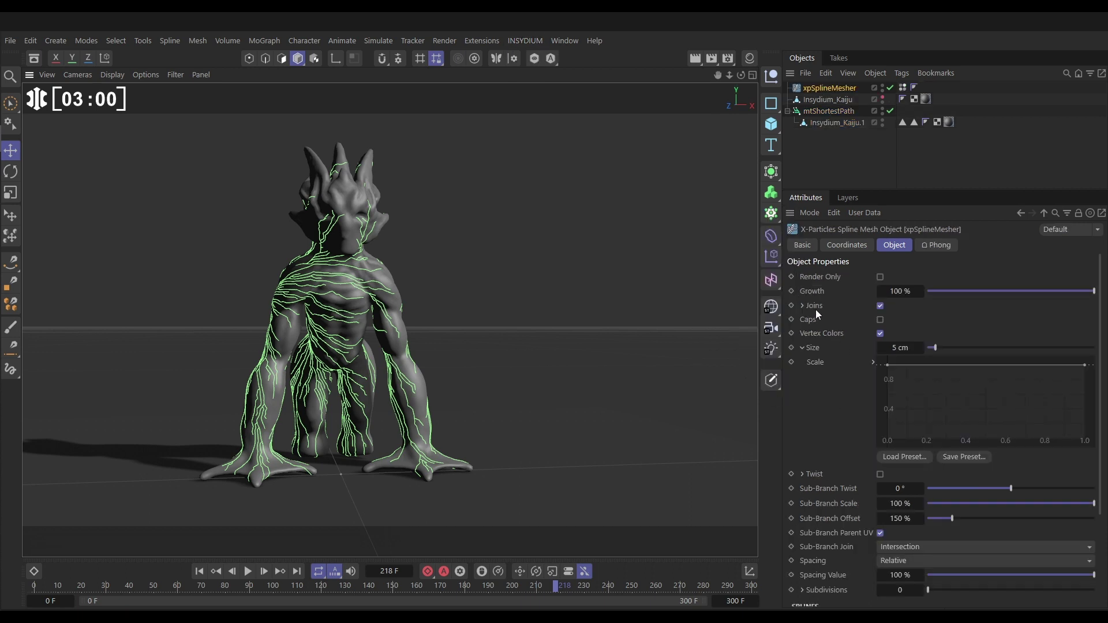
left_click(881, 306)
left_click(881, 334)
left_click_drag(1103, 367, 1085, 497)
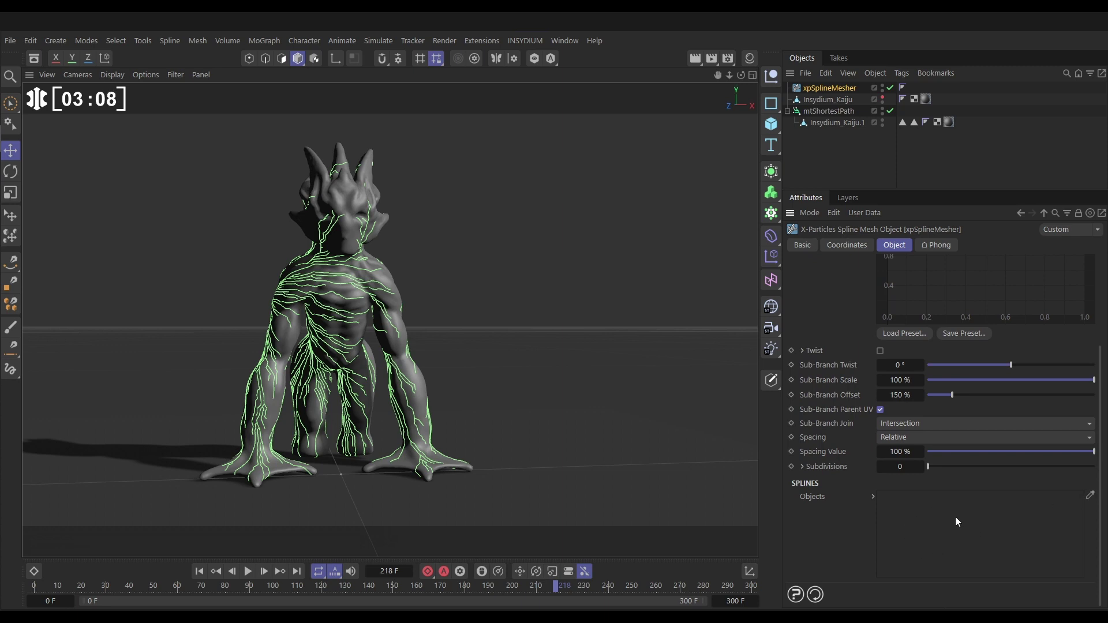
left_click_drag(814, 112, 940, 514)
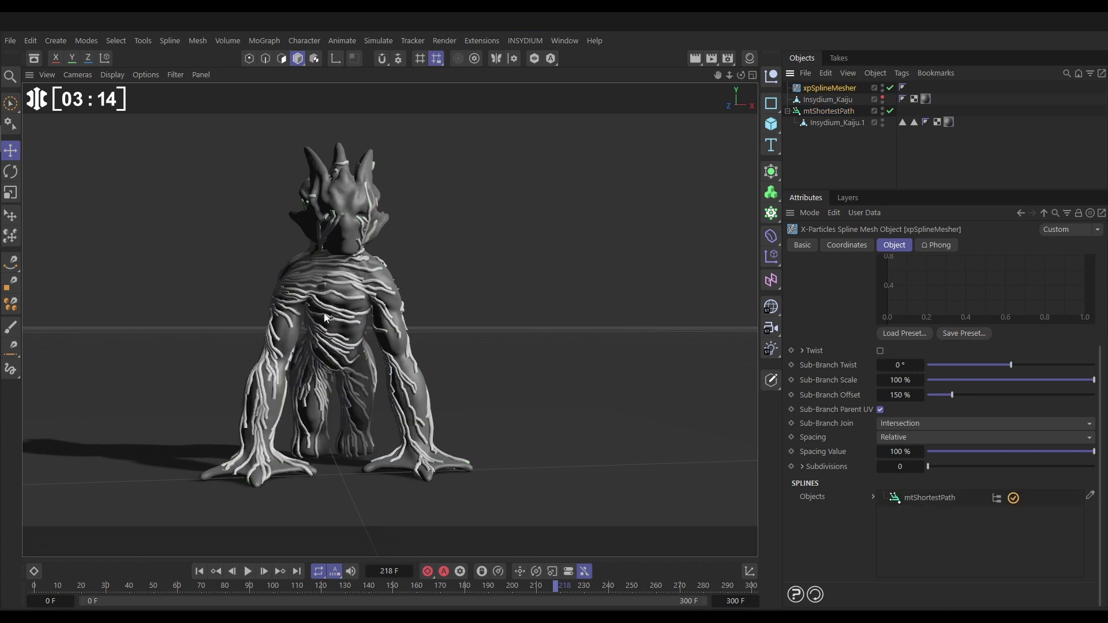
left_click(882, 109)
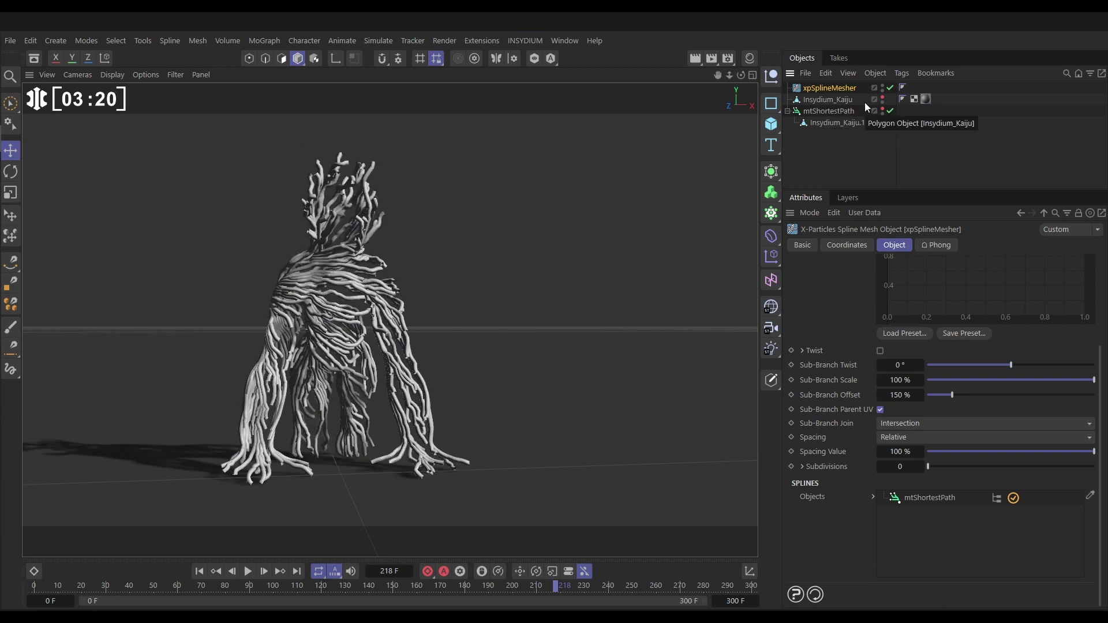
Show the kaiju again and give the vein tubes a 3 cm Size with a tapering Scale curve
left_click(882, 97)
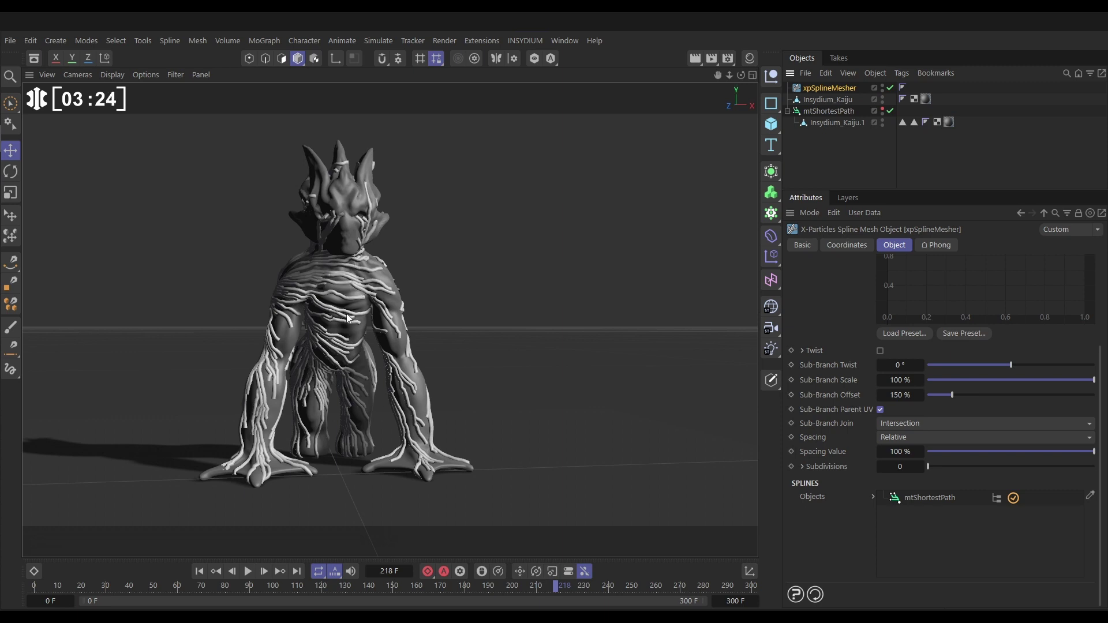
scroll(892, 381, "up", 4)
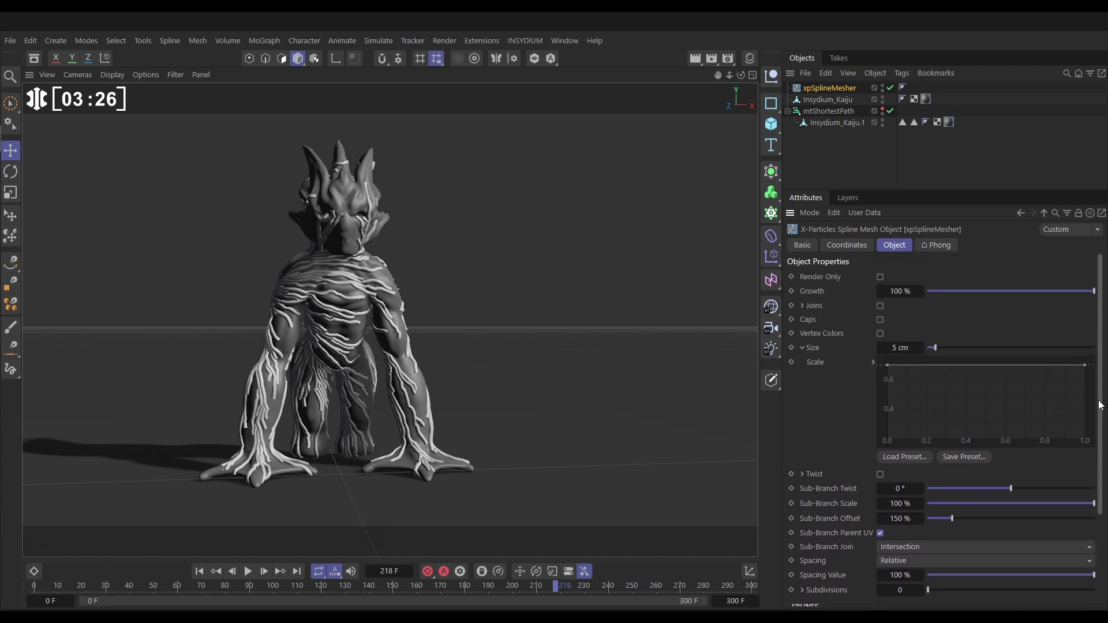
left_click(901, 348)
type("2")
key("Return")
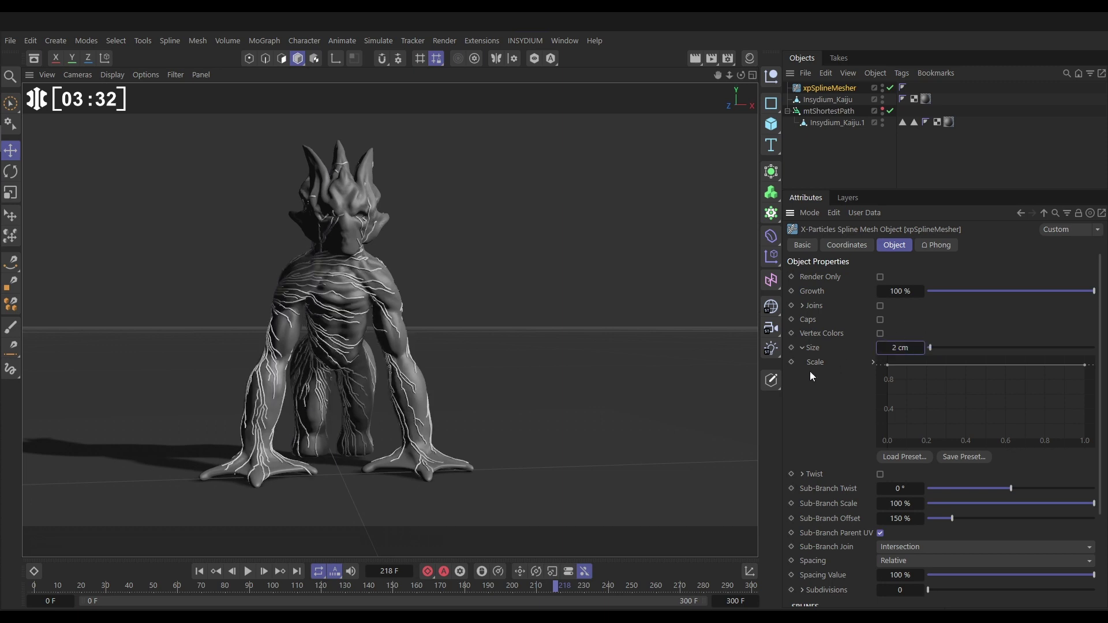
left_click(802, 348)
left_click(803, 347)
left_click_drag(1086, 365, 1063, 413)
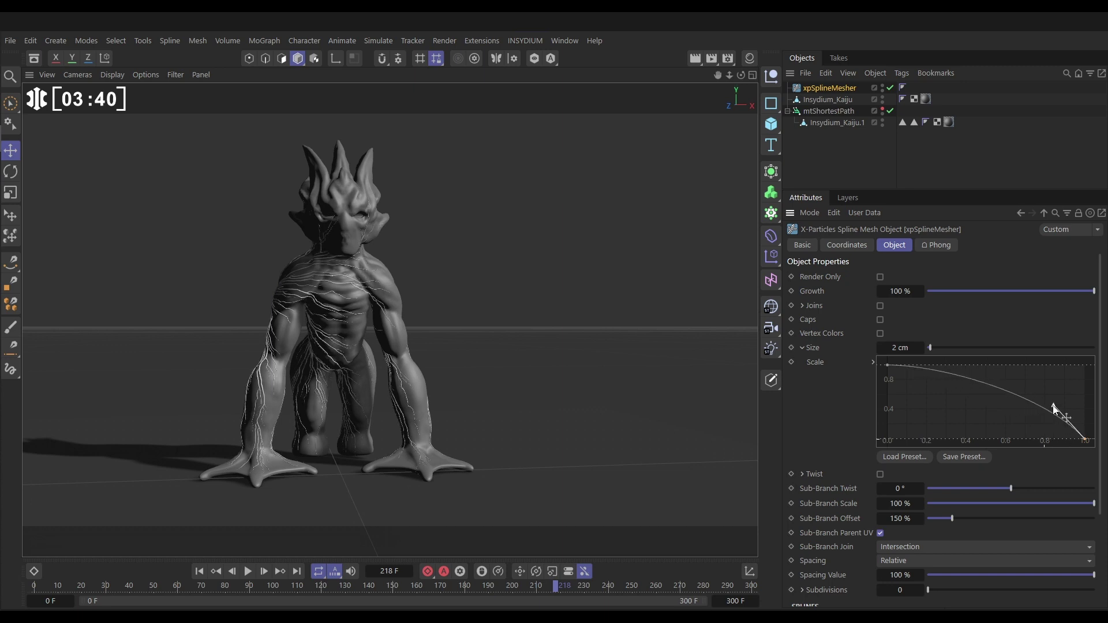
double_click(898, 349)
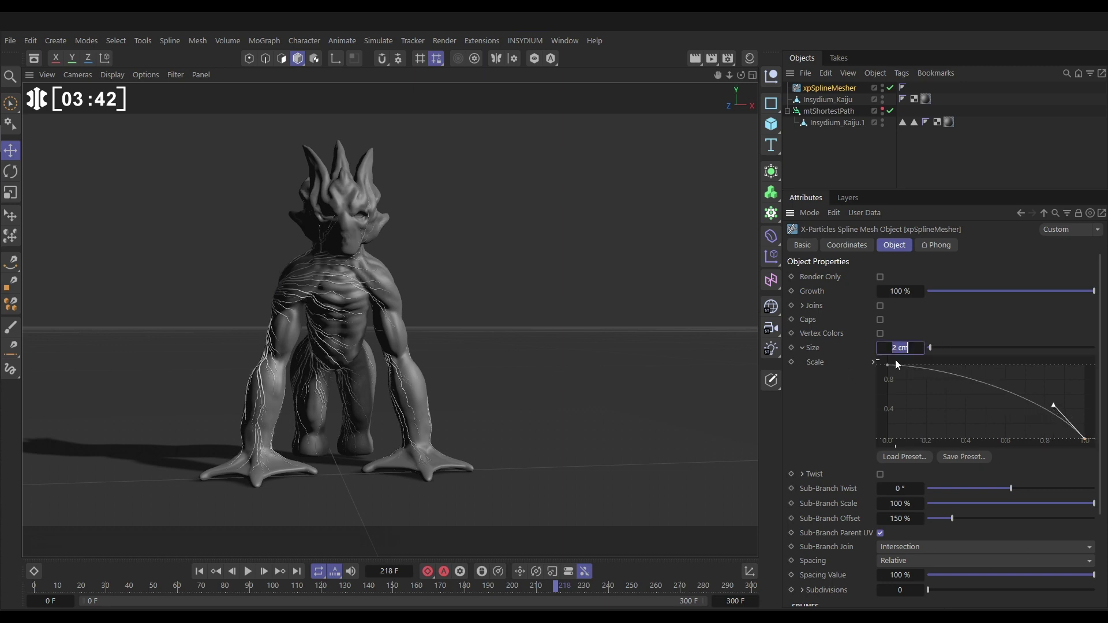
key("Return")
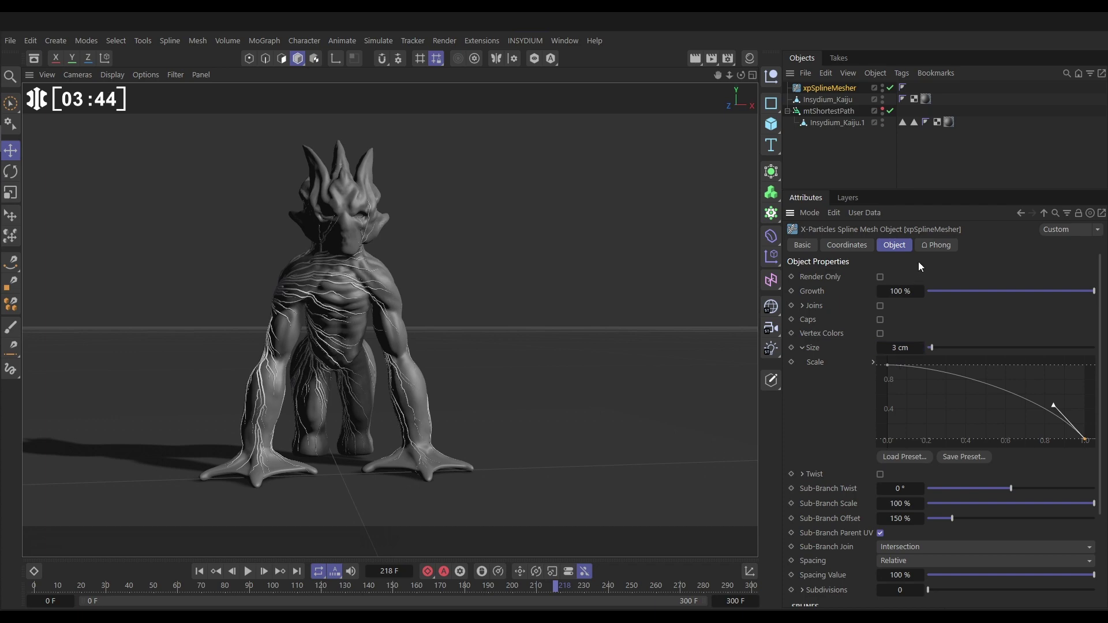
scroll(343, 338, "up", 5)
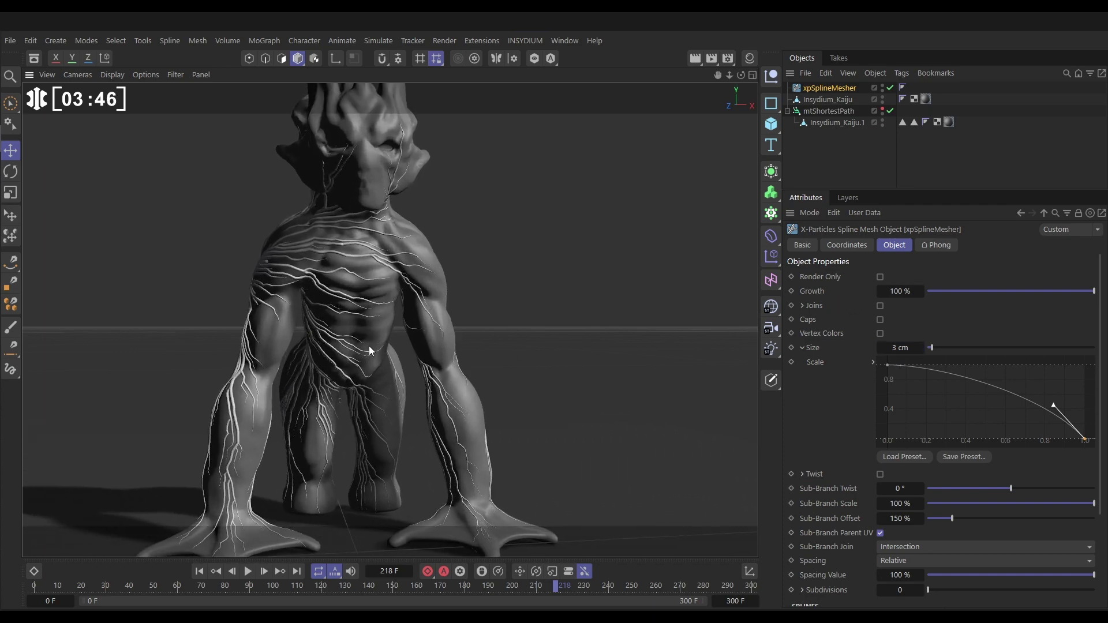
Assign the red Mat.1 material to the xpSplineMesher and close the Material Manager
left_click_drag(368, 345, 323, 355, "alt")
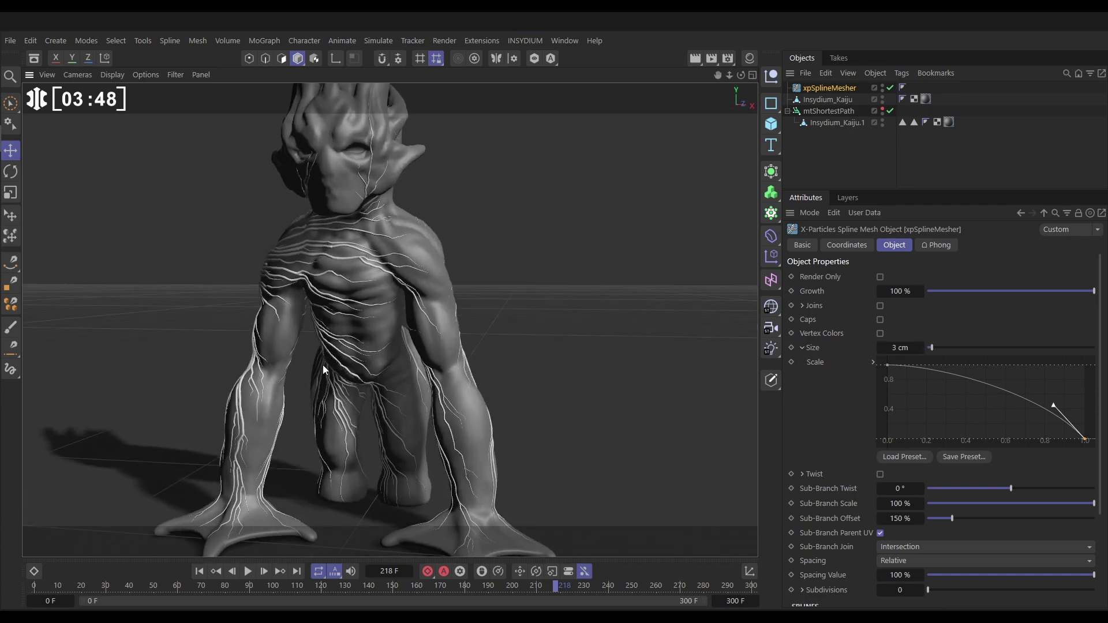
left_click(751, 58)
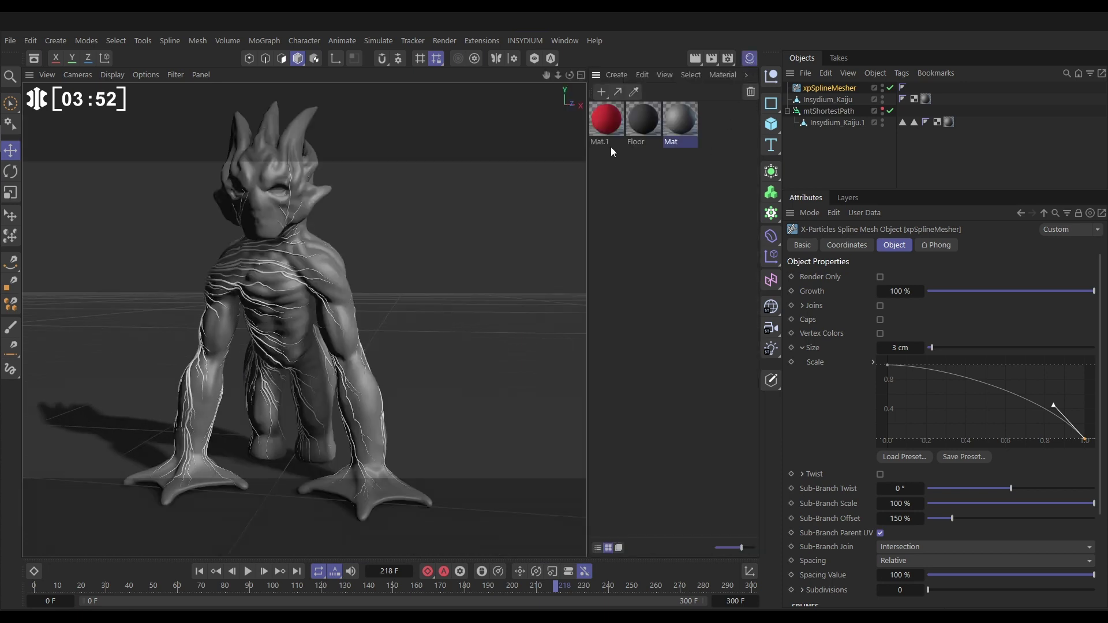
left_click_drag(605, 122, 785, 124)
left_click_drag(830, 96, 832, 87)
left_click(748, 59)
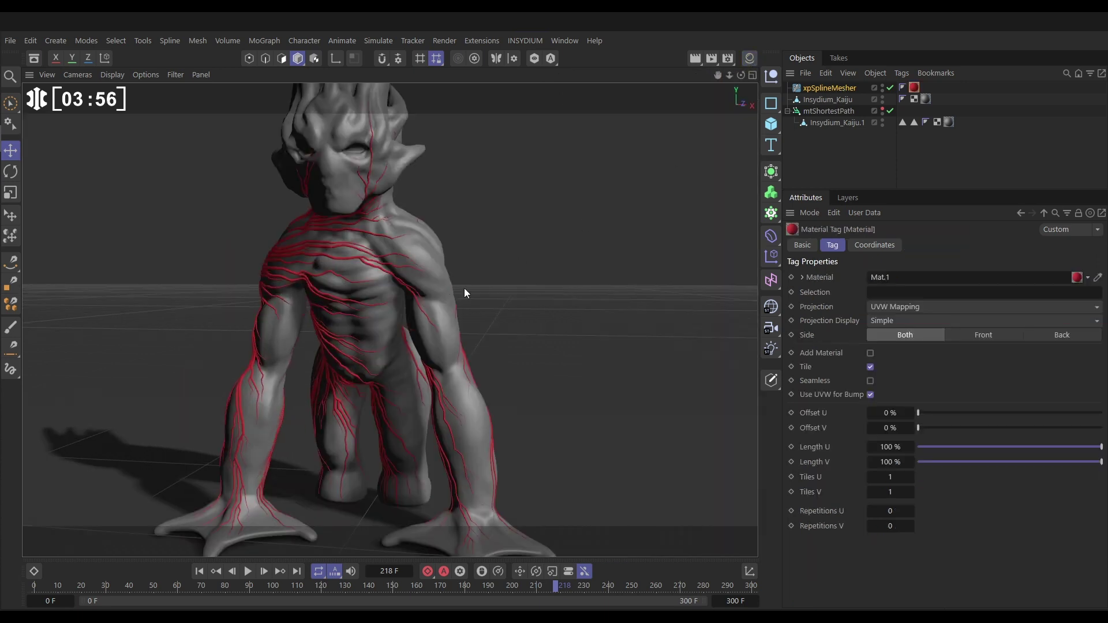
mouse_move(375, 269)
left_mouse_down("alt")
mouse_move(345, 272)
mouse_move(642, 278)
mouse_move(421, 283)
mouse_move(376, 247)
left_mouse_up("alt")
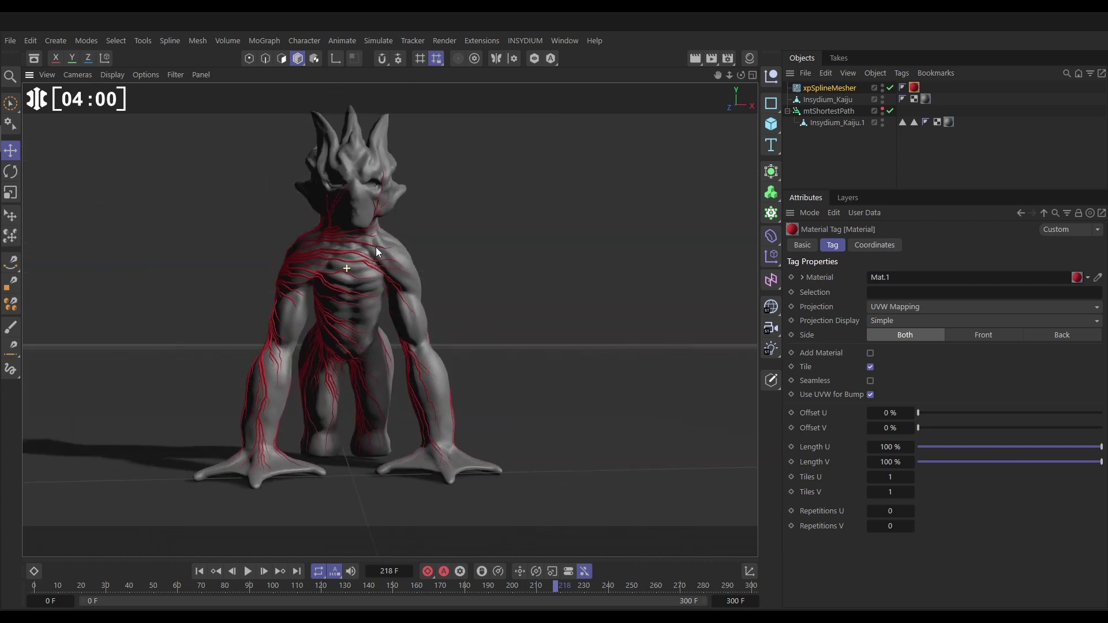
Replay the vein growth from the first frame, orbiting briefly, then restore the front view
left_click(202, 572)
left_click(248, 571)
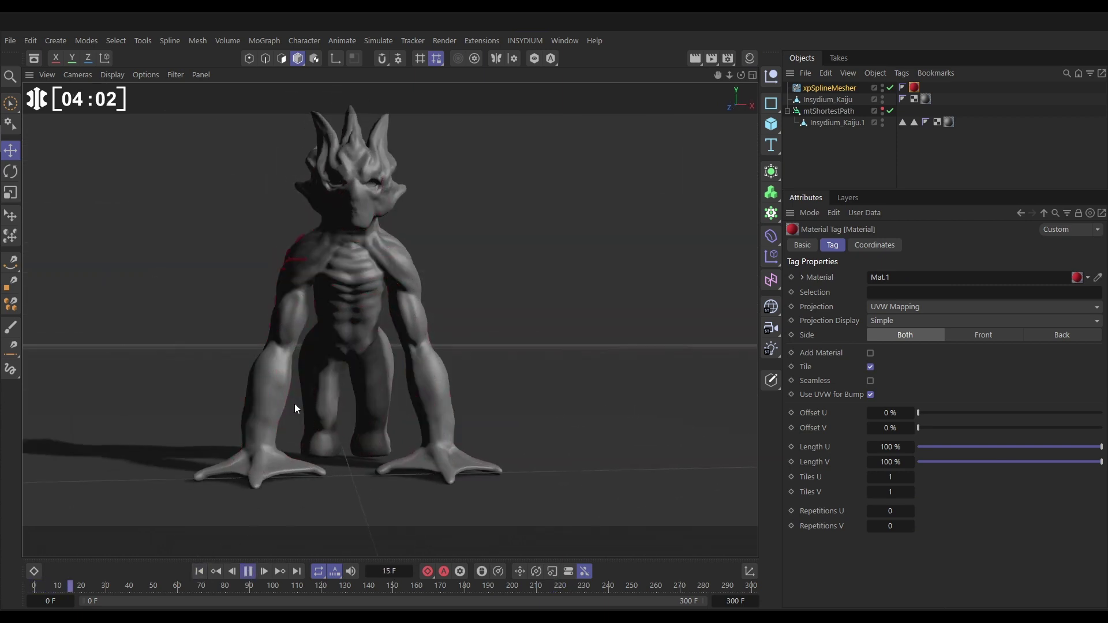
left_click_drag(369, 306, 441, 314, "alt")
key("ctrl+shift+z")
left_click(247, 571)
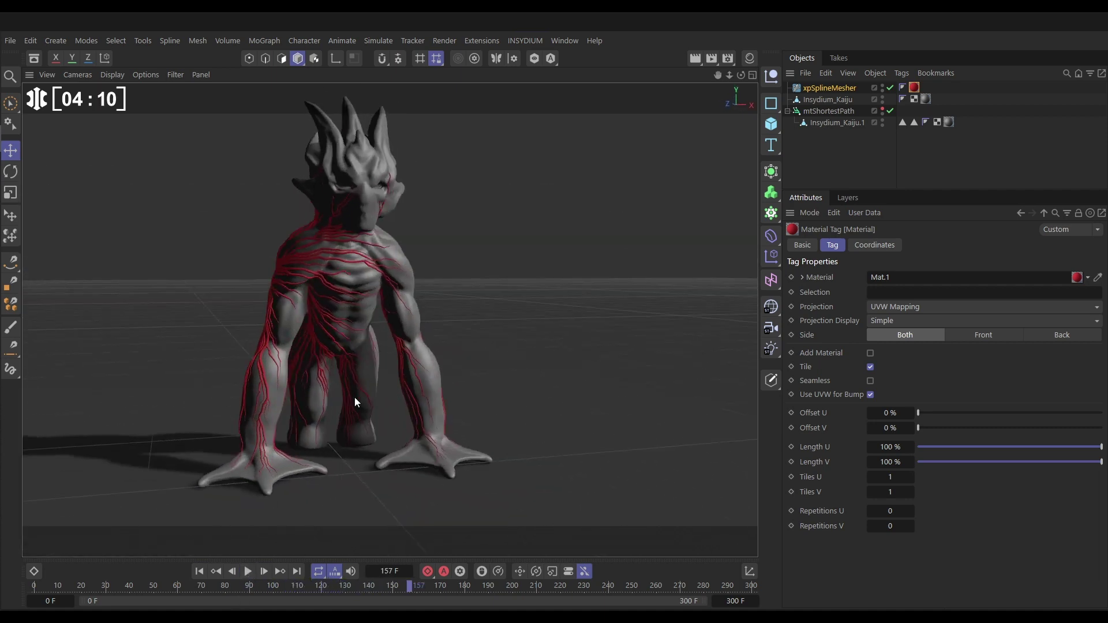
Enable Invert under mtShortestPath's Spline Growth and replay the denser veins to frame 65
left_click(829, 111)
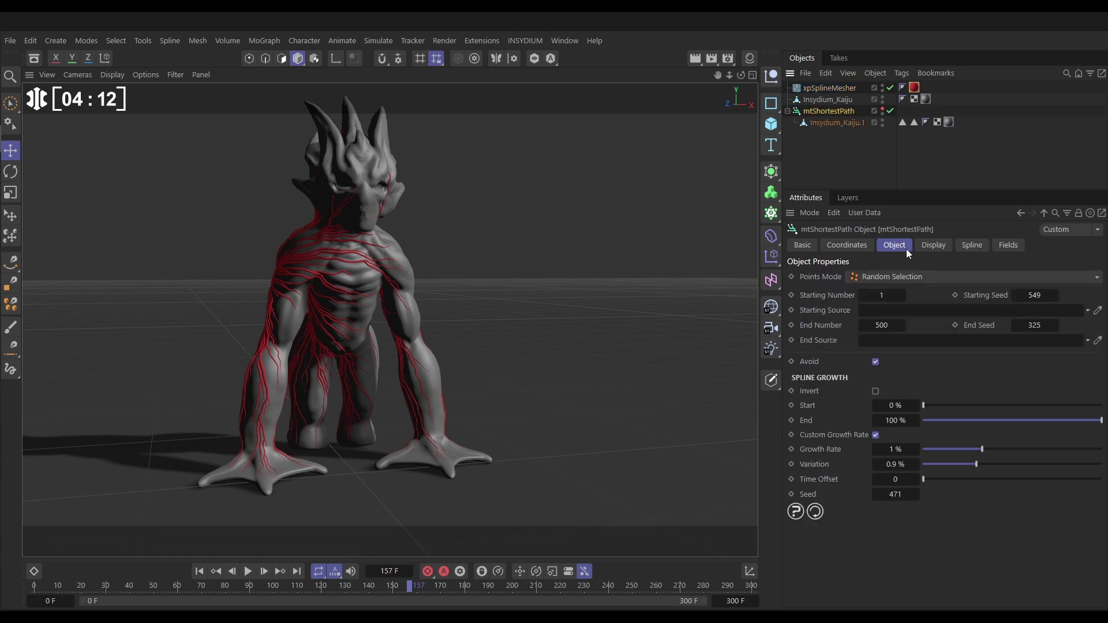
left_click(876, 392)
left_click(199, 572)
left_click(248, 572)
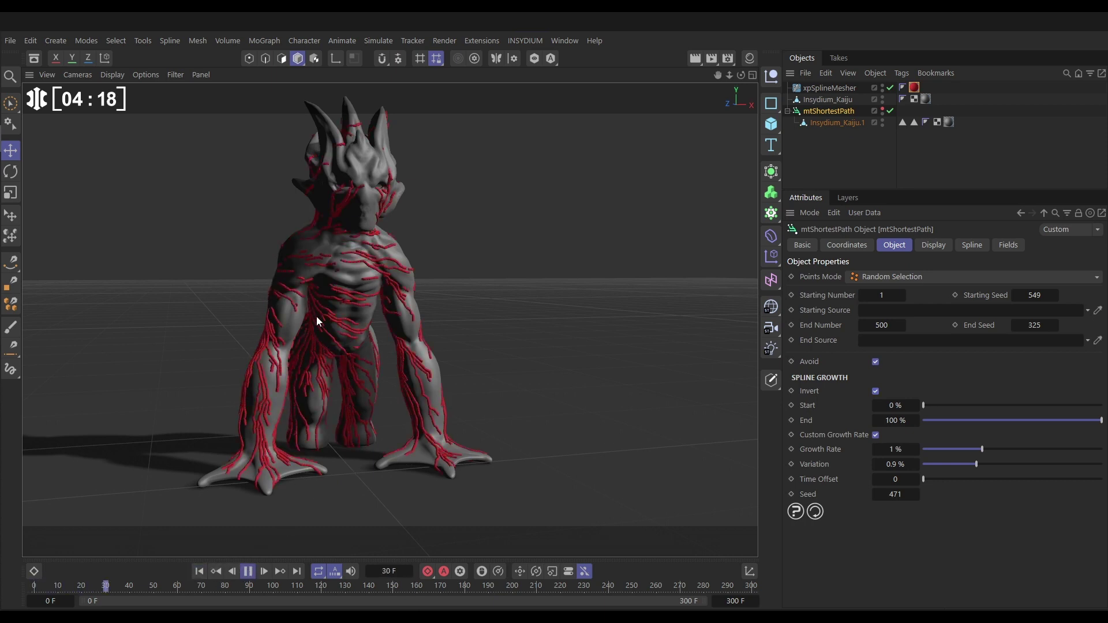
left_click(248, 572)
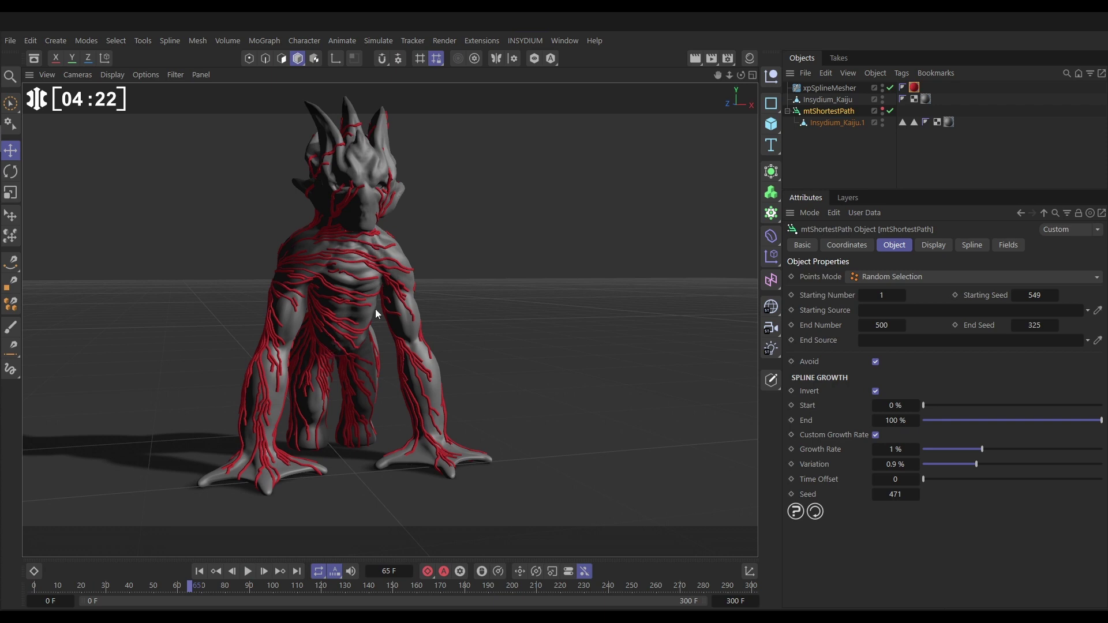
left_click(825, 89)
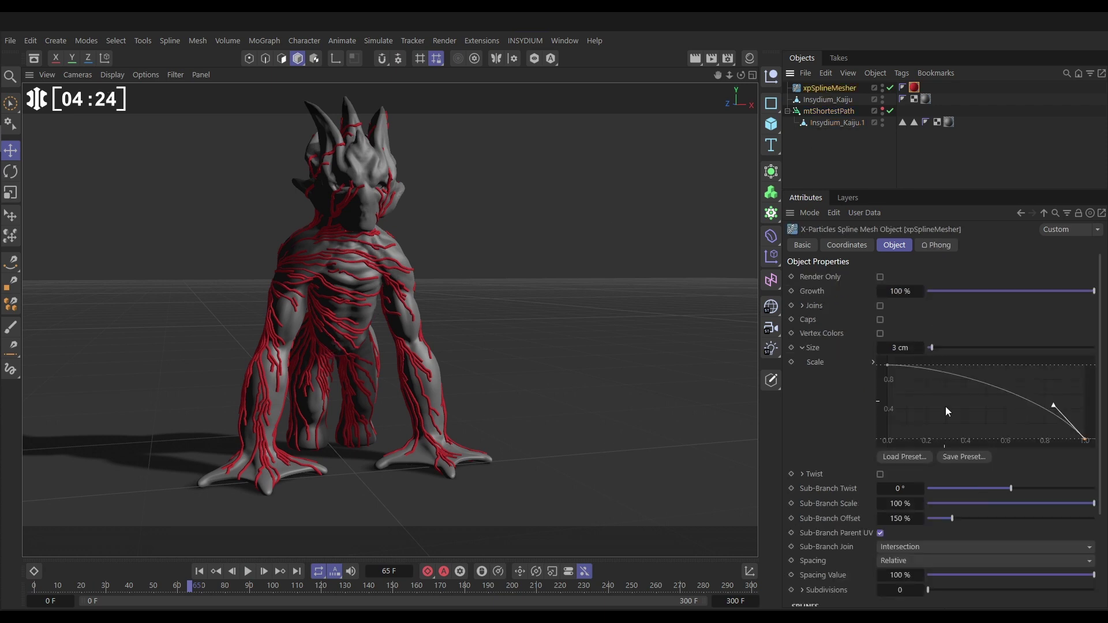
Flip the whole Size Scale curve horizontally and replay the veins to frame 179
left_click(972, 408)
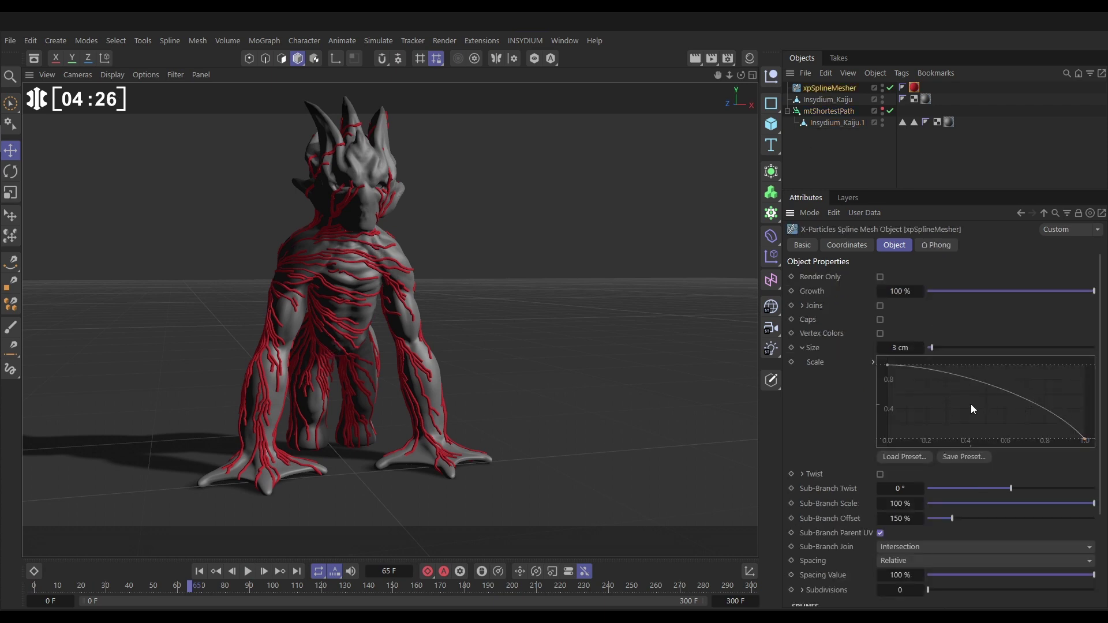
key("ctrl+a")
right_click(939, 393)
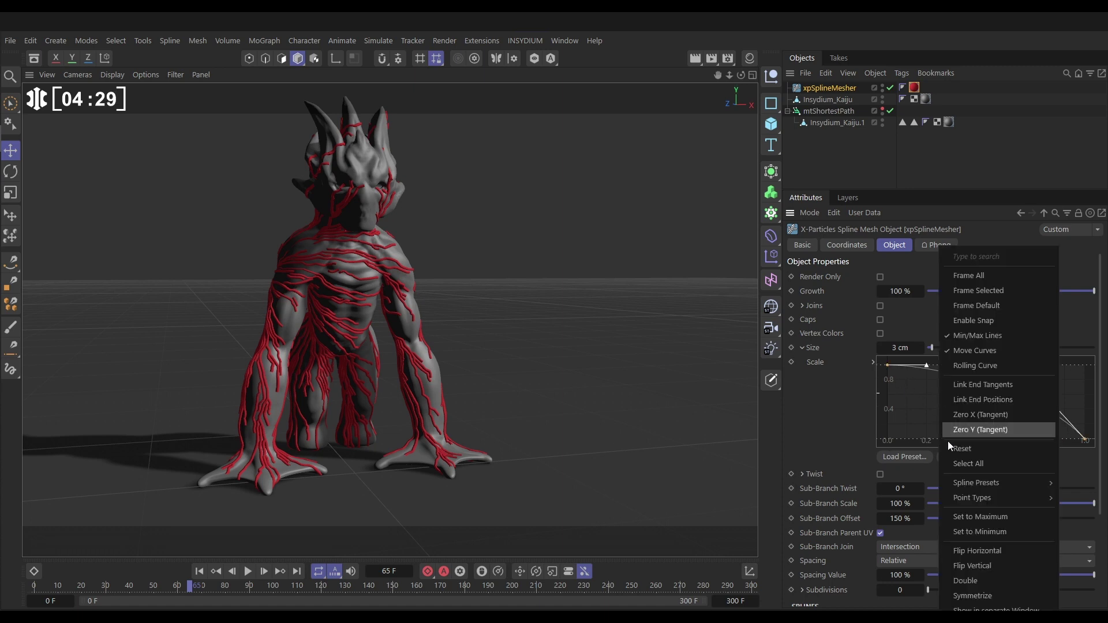
left_click(965, 550)
left_click(214, 571)
left_click(247, 571)
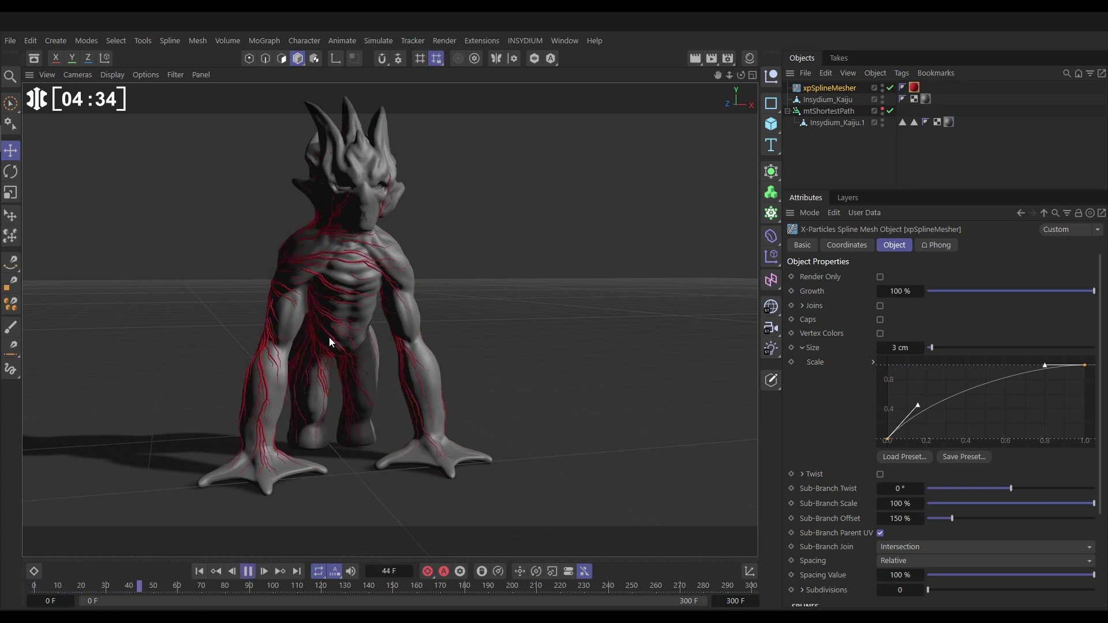
left_click_drag(287, 281, 208, 286, "alt")
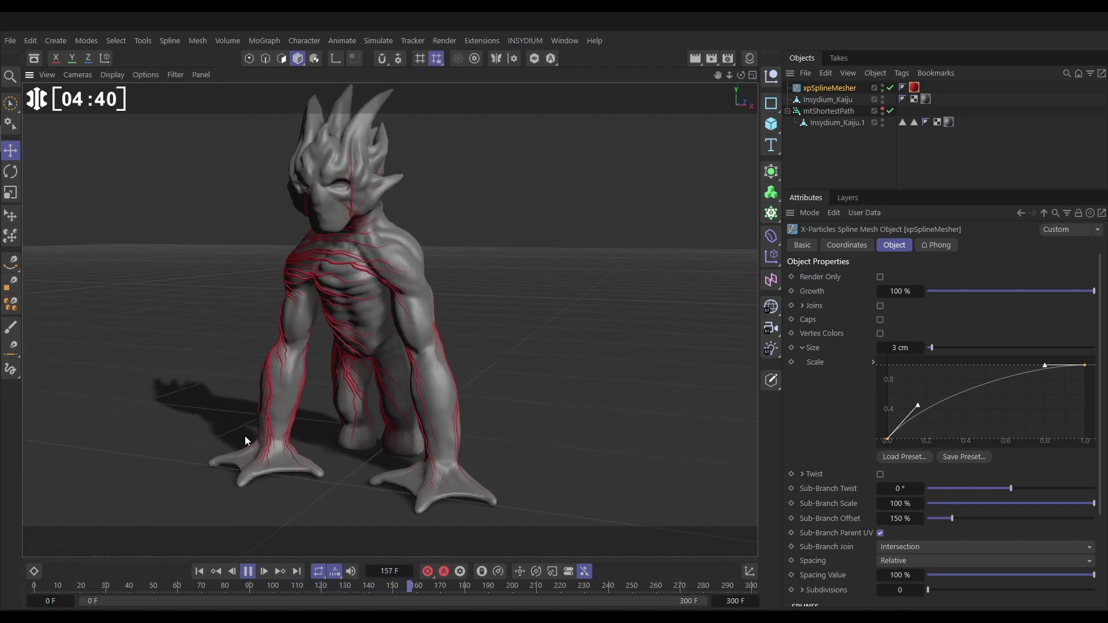
left_click(253, 571)
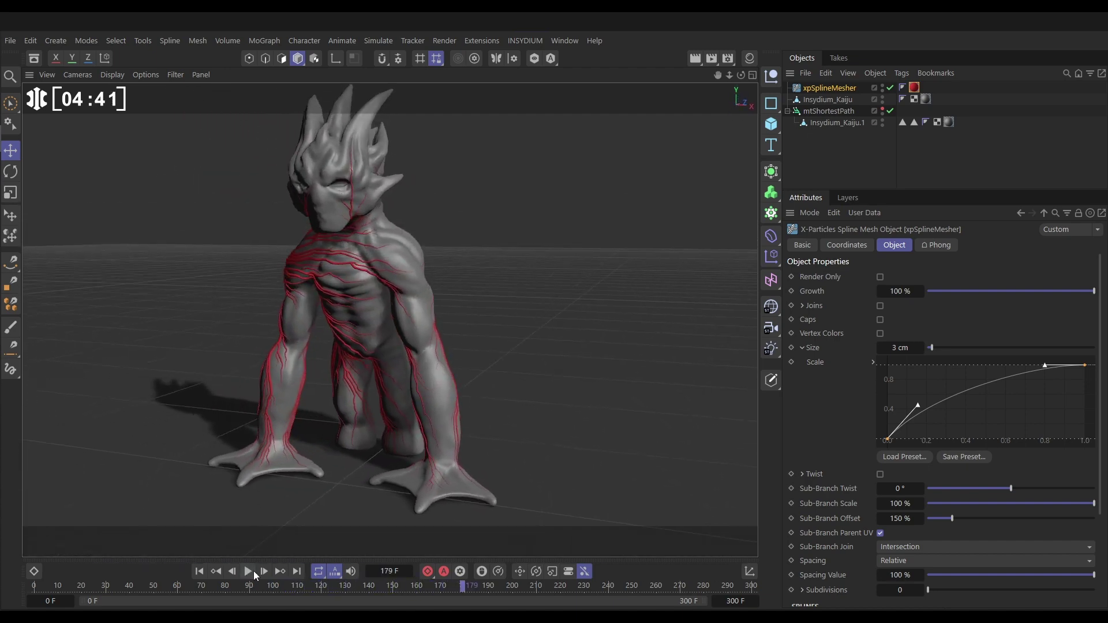
Flip the Scale curve back so the vein tubes taper from thick to thin
right_click(993, 393)
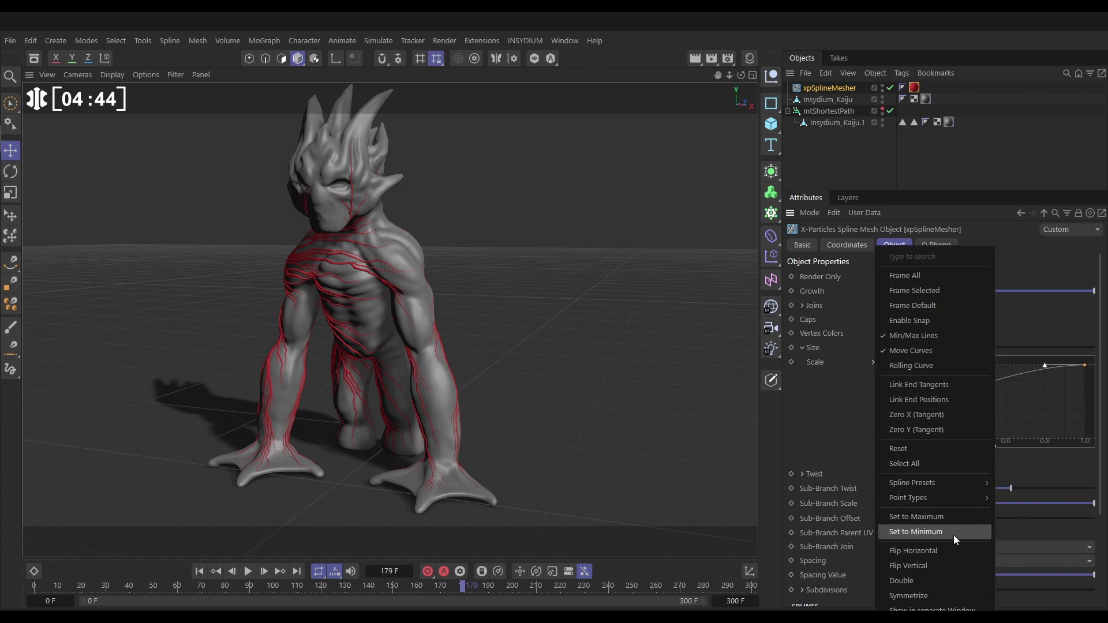
left_click(944, 550)
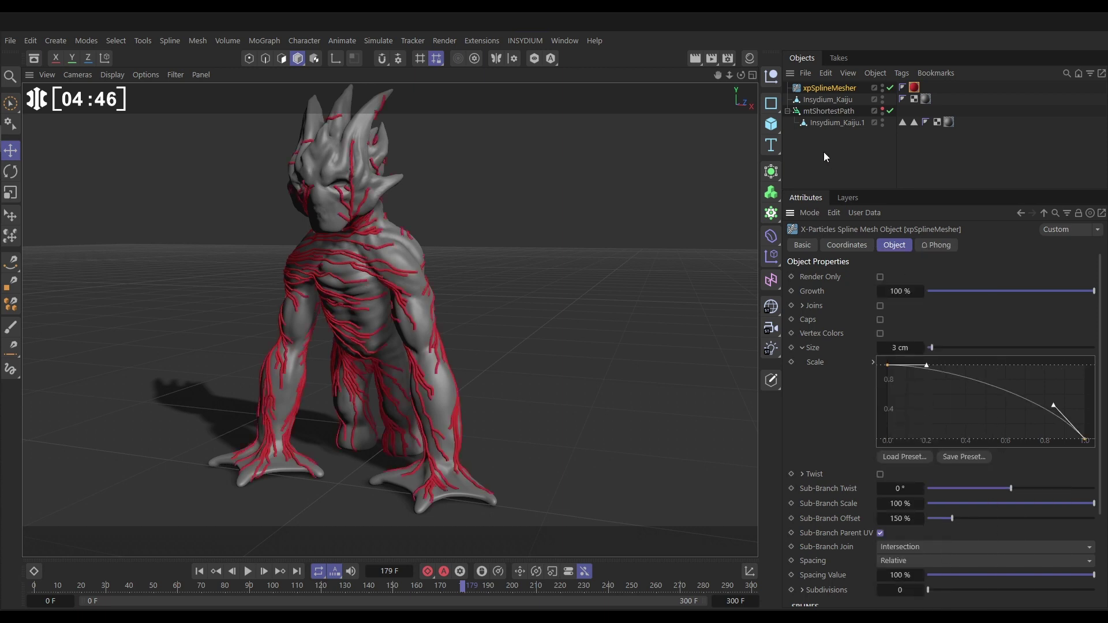
left_click(816, 110)
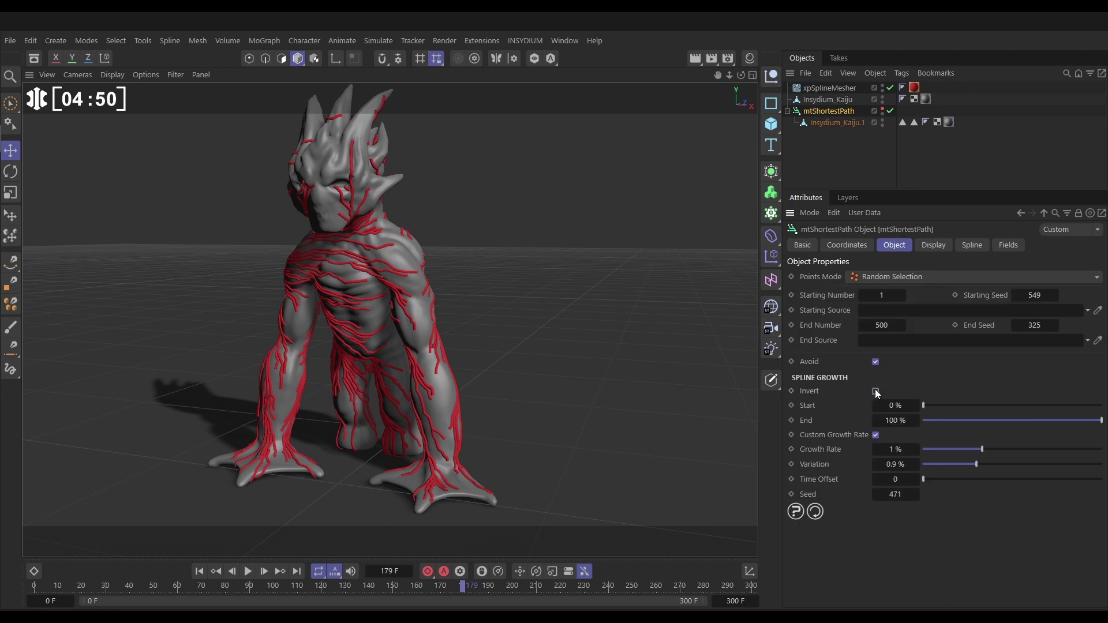
Turn off Invert in mtShortestPath and set Starting Number to 4
left_click(874, 392)
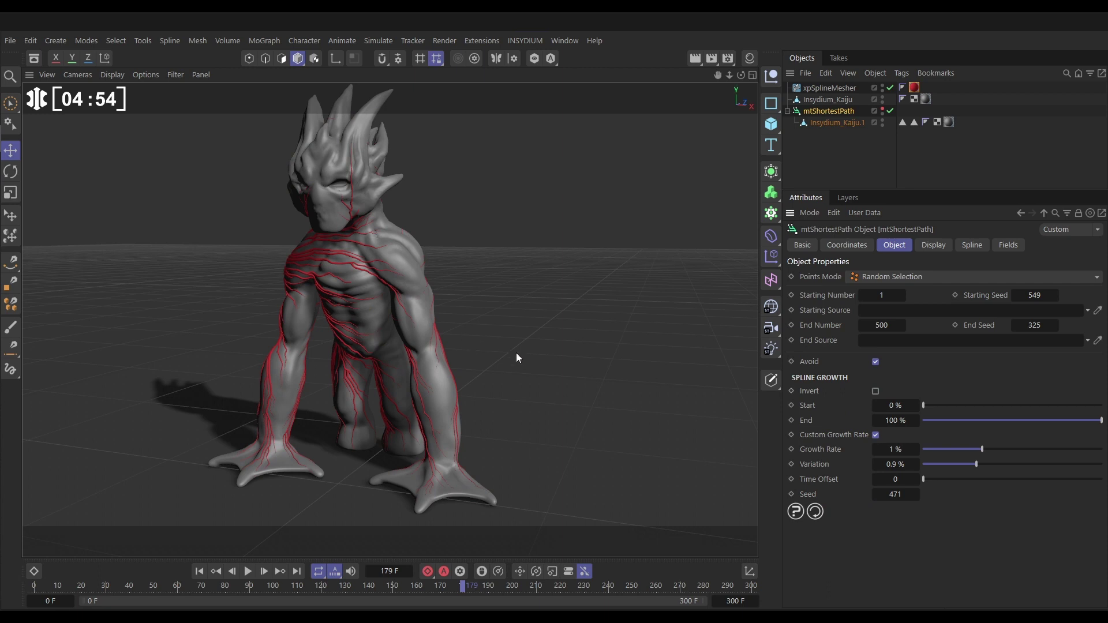
left_click(883, 296)
type("4")
key("Return")
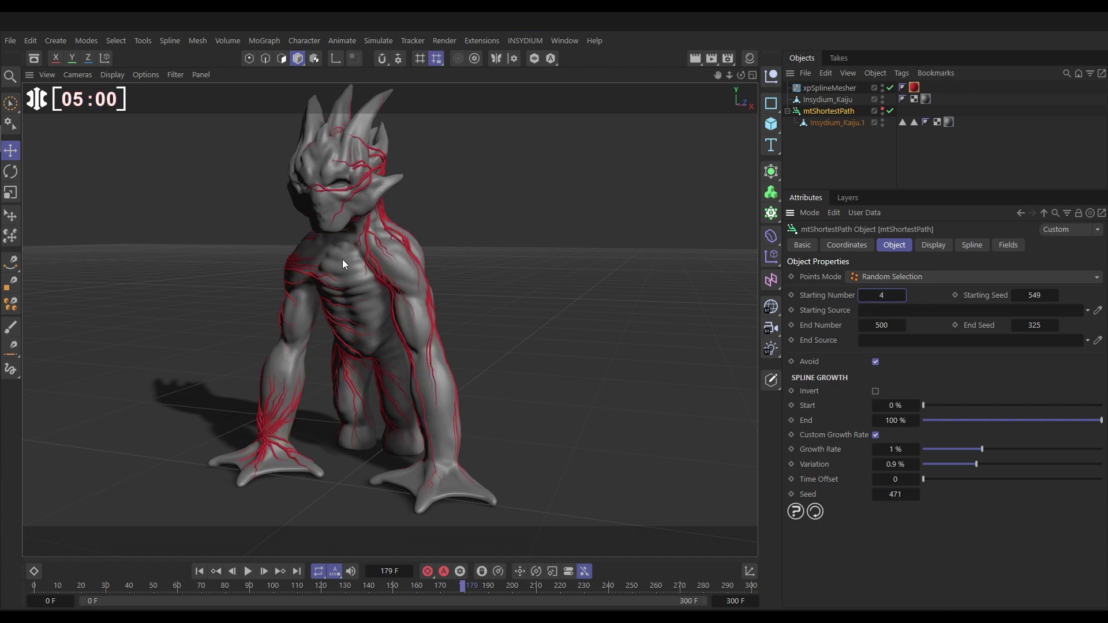
Replay the vein growth from frame 0, orbiting around the kaiju to watch veins spread
left_click_drag(343, 256, 345, 374, "alt")
left_click_drag(254, 435, 257, 252, "alt")
left_click_drag(393, 180, 324, 185, "alt")
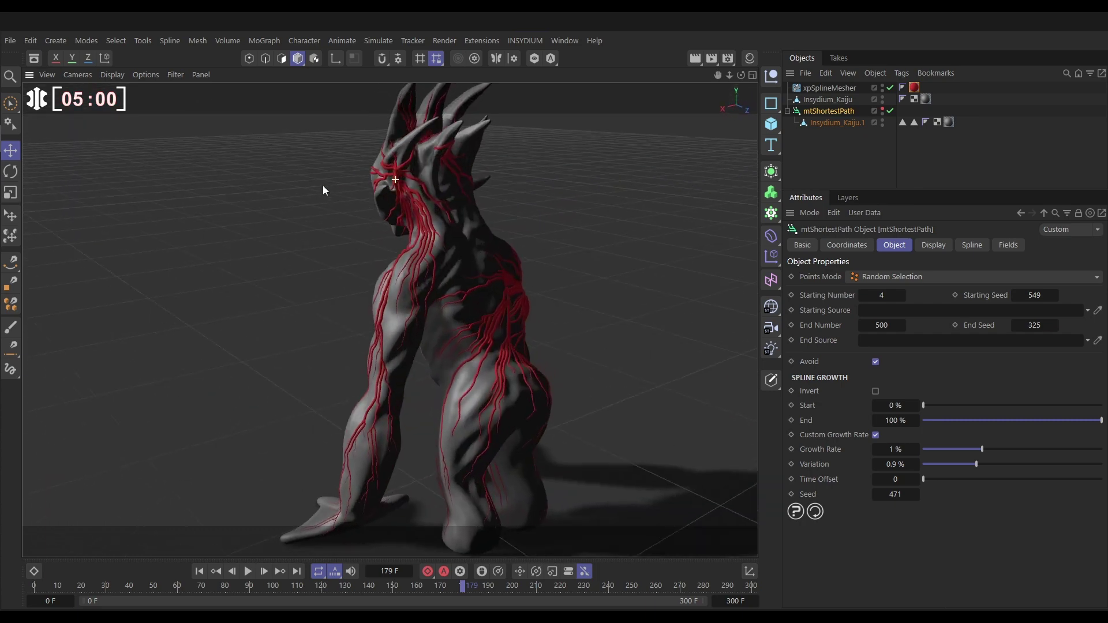
left_click_drag(424, 197, 623, 208, "alt")
left_click(199, 571)
left_click(248, 572)
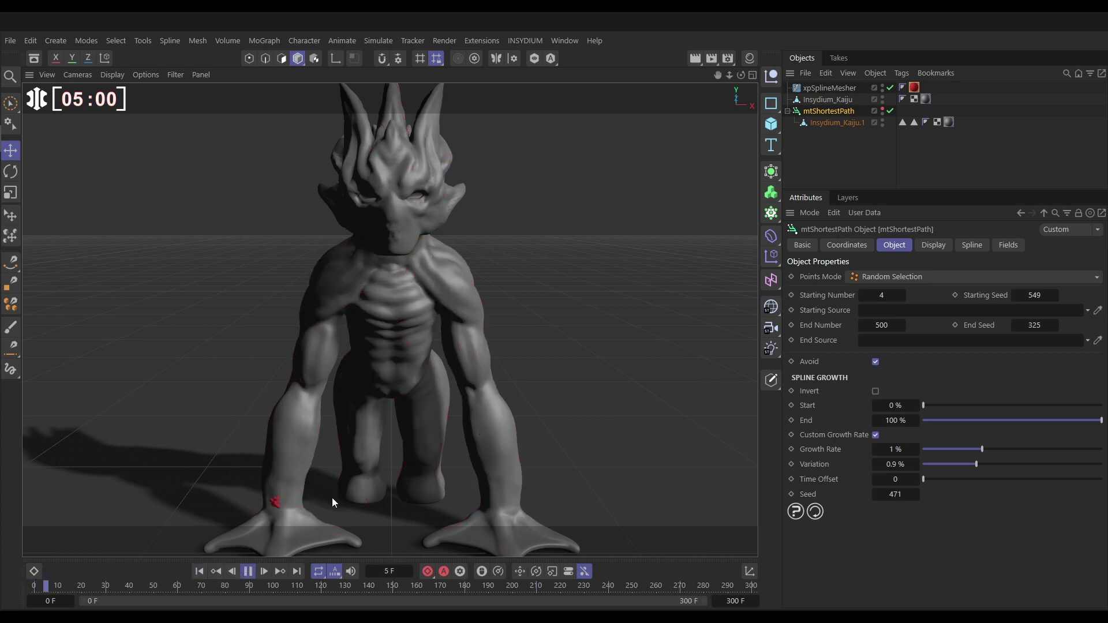
right_click_drag(417, 367, 390, 383, "alt")
left_click_drag(389, 384, 335, 338, "alt")
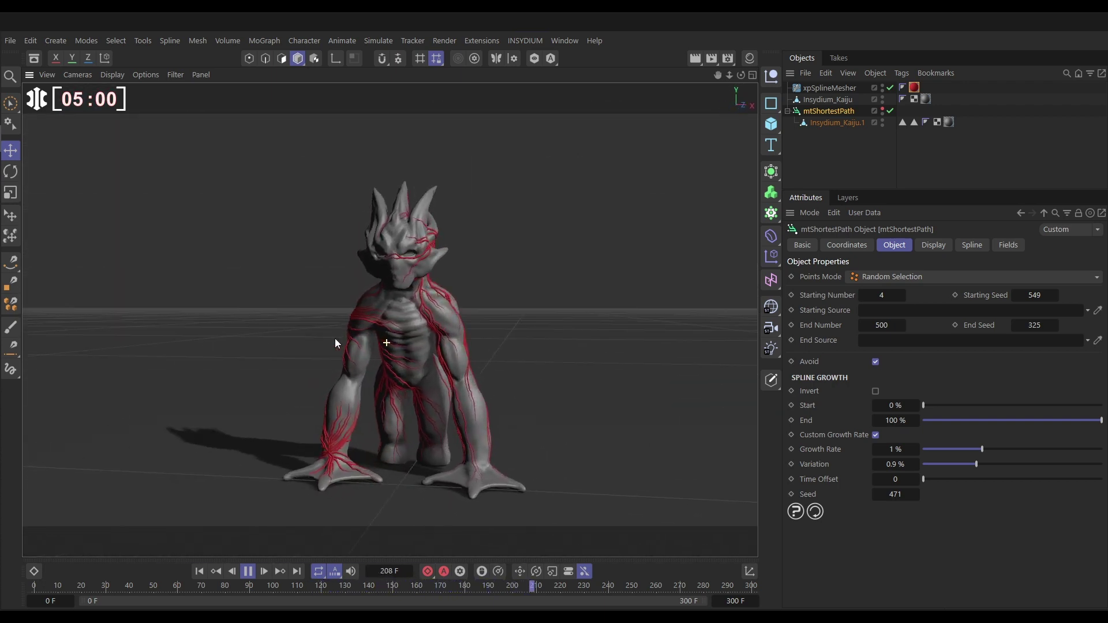
left_click_drag(411, 323, 396, 398, "alt")
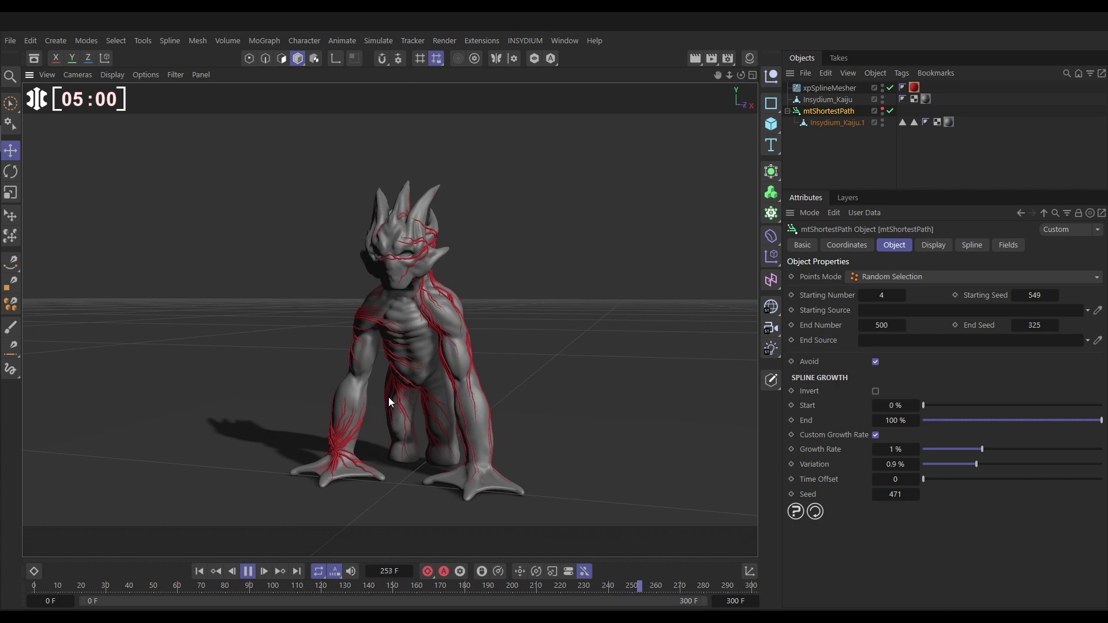